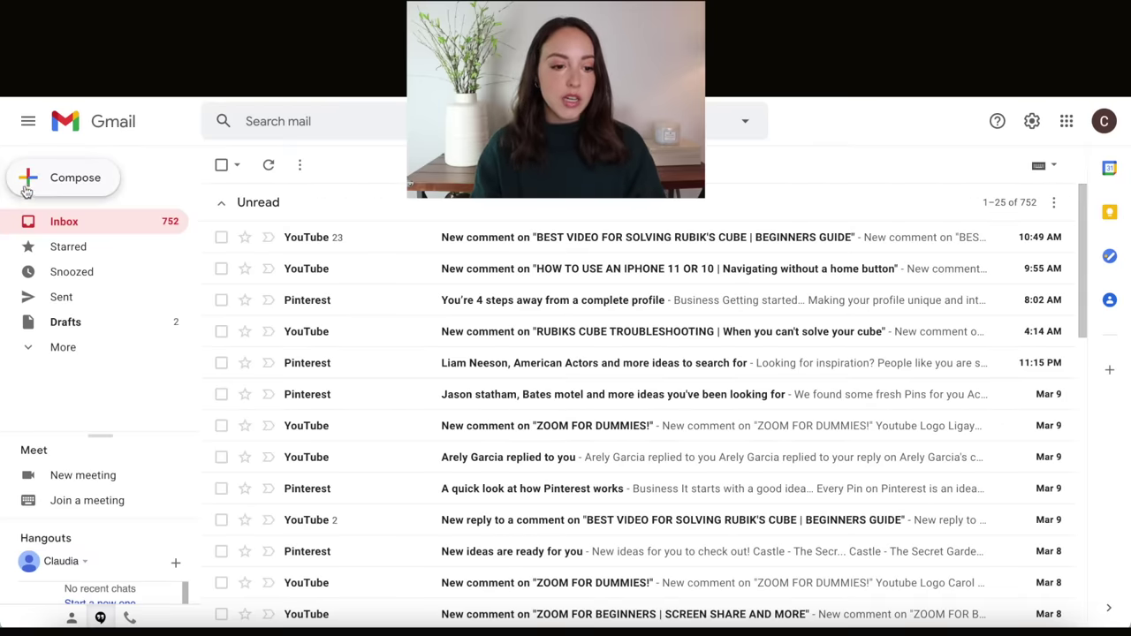
Start a new email message and expand its compose window to full screen.
left_click(87, 185)
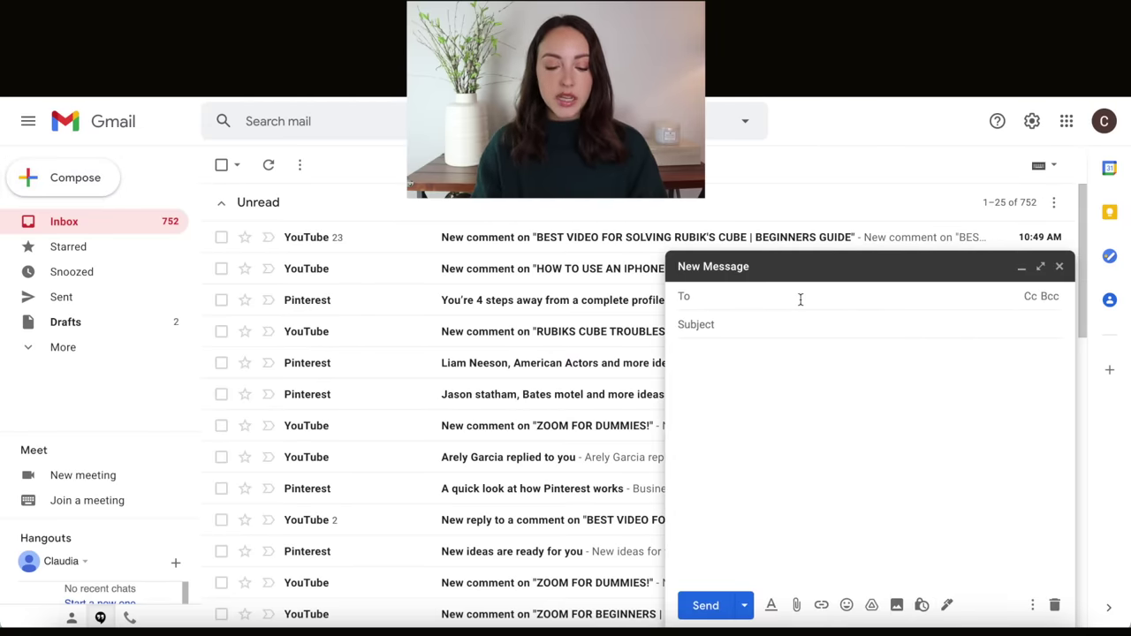
left_click(778, 357)
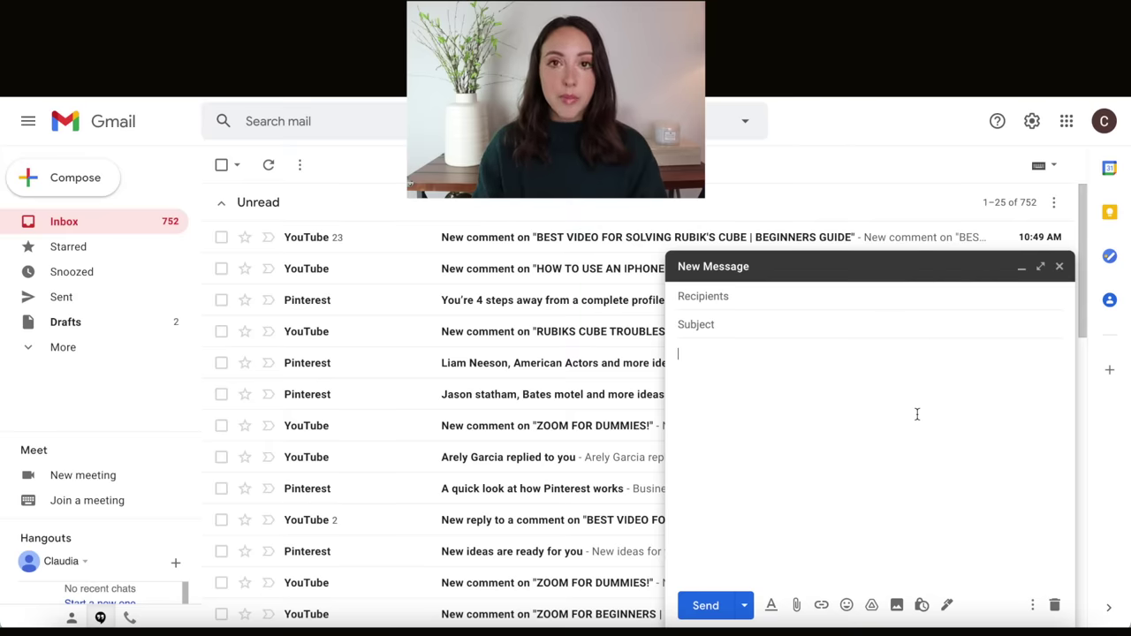
left_click(1039, 269)
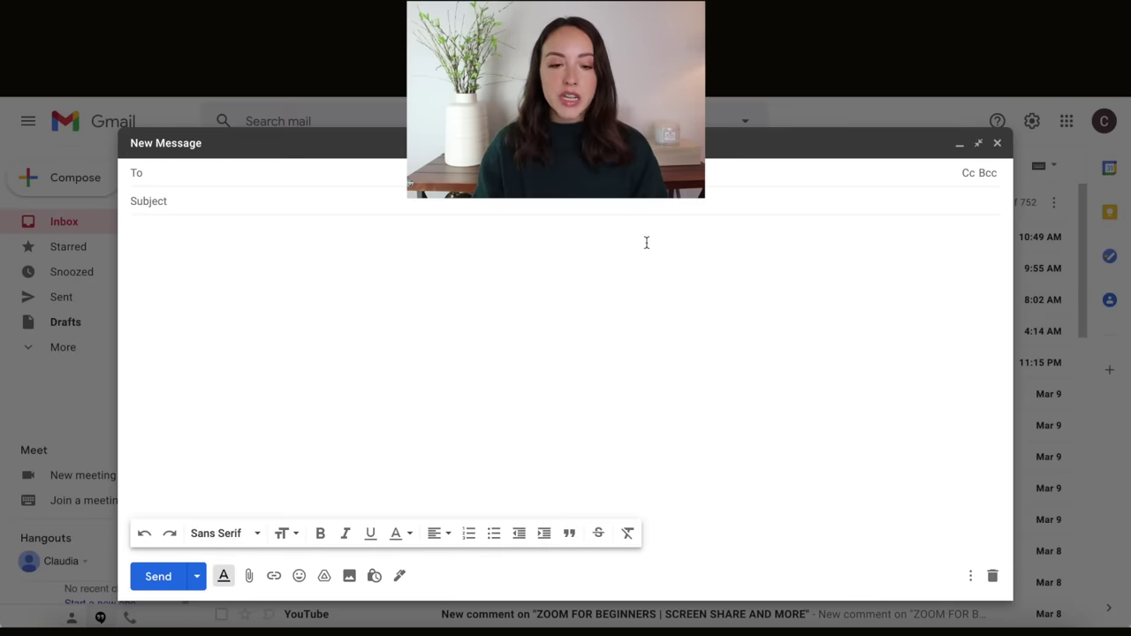
left_click(311, 263)
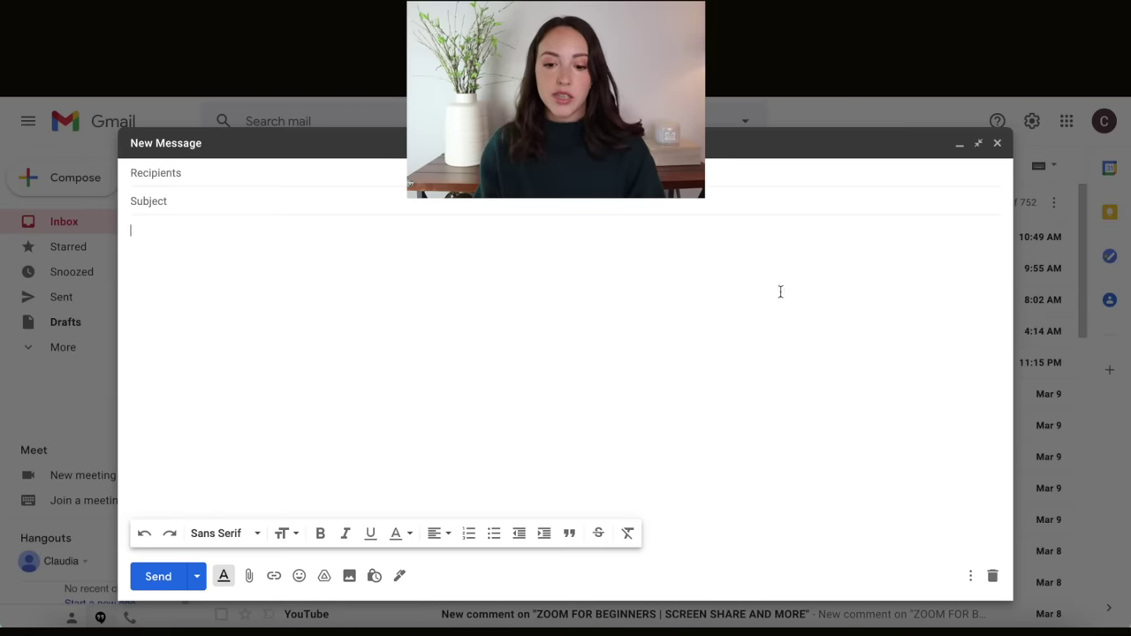
Make new messages default to full screen, and reopen a blank message in that mode.
left_click(970, 579)
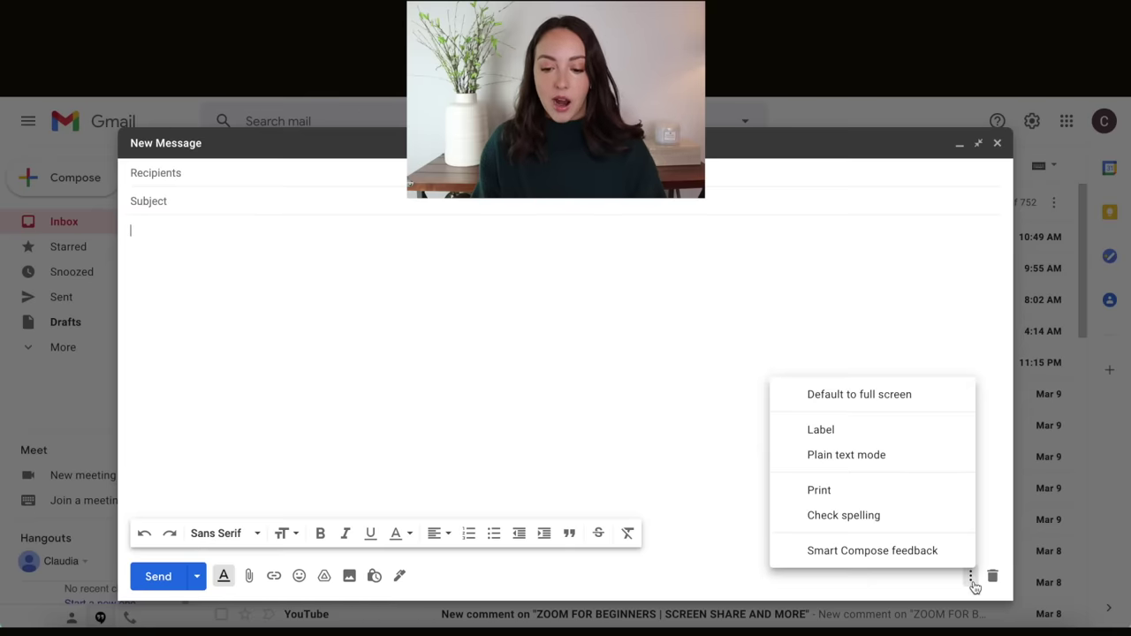
left_click(876, 402)
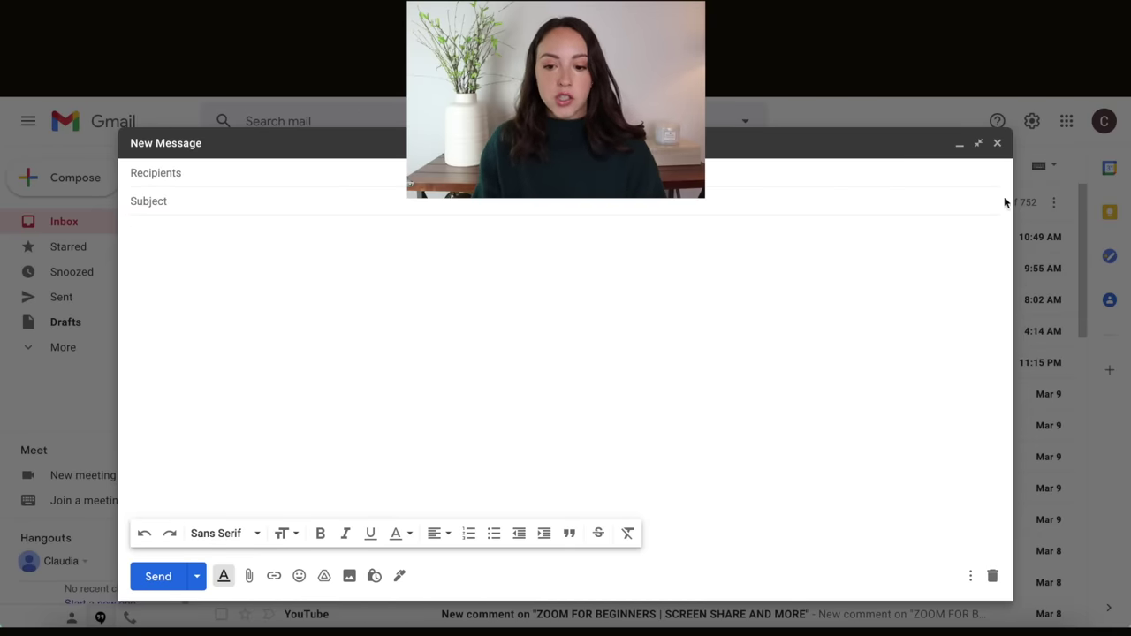
left_click(997, 142)
left_click(76, 174)
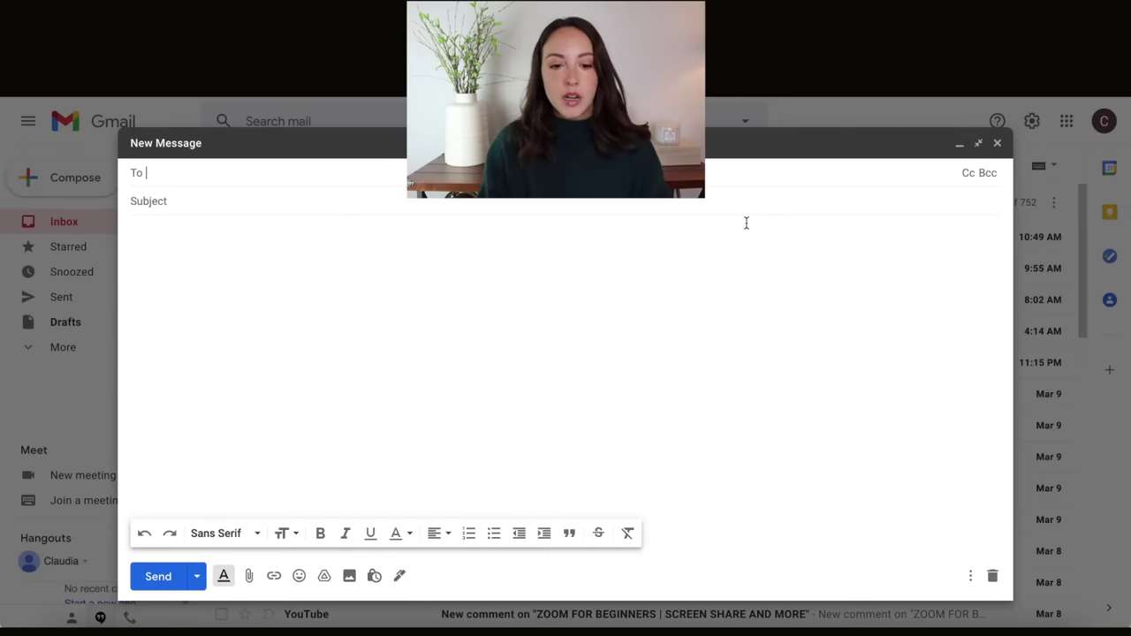
Shrink the compose window and write "Good morning I hope this email finds you well." in the message body, accepting the suggested ending.
left_click(979, 145)
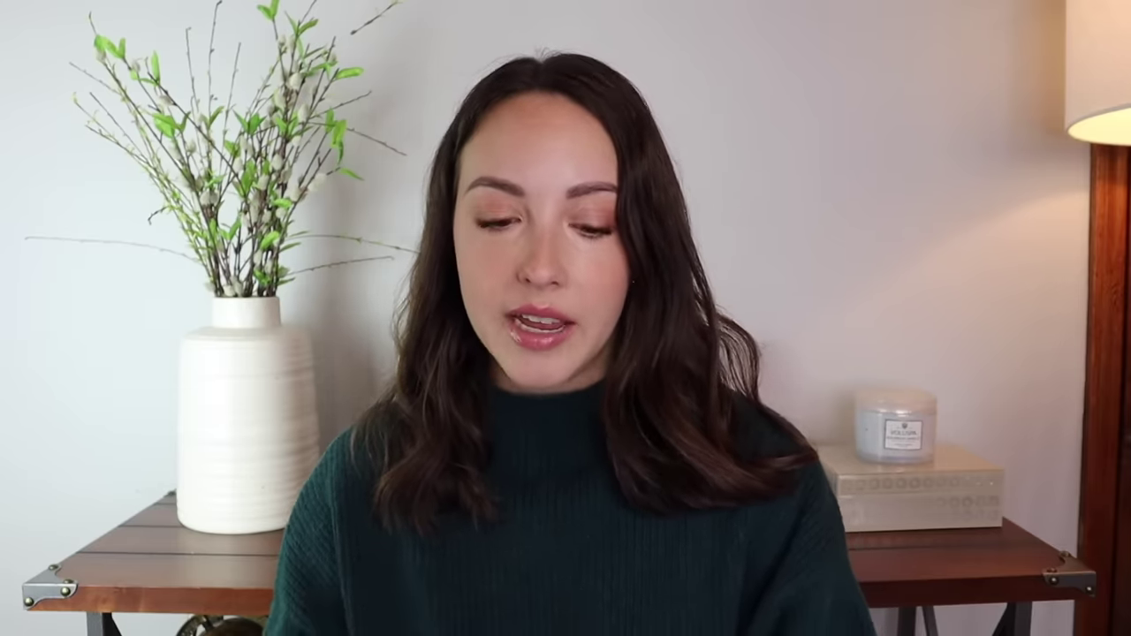
type("Good morning")
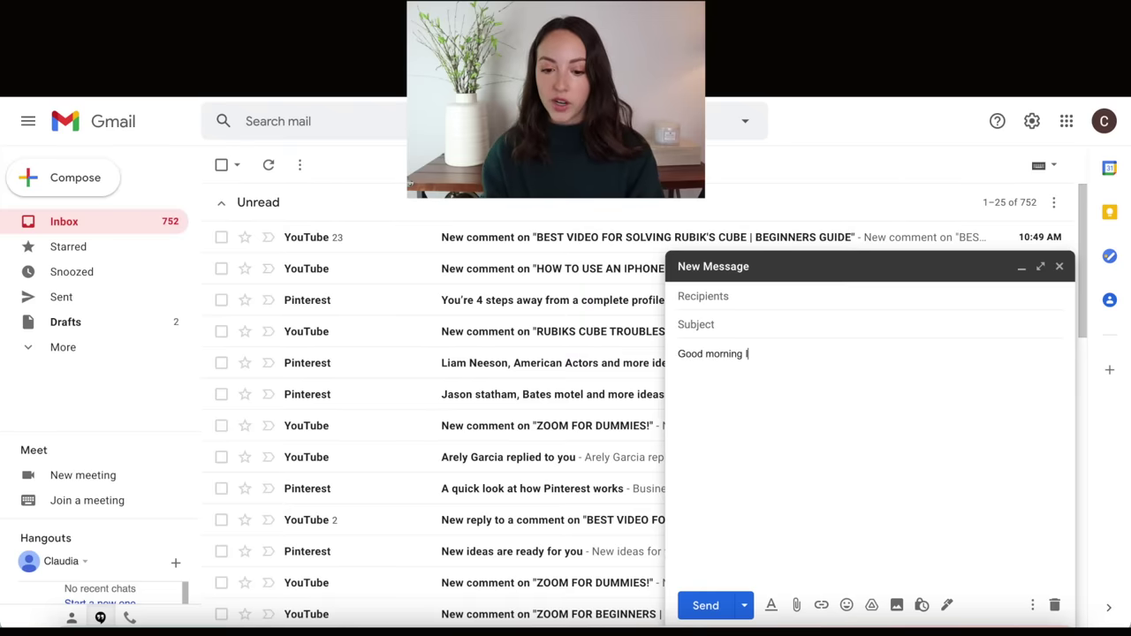
type(" I hope this")
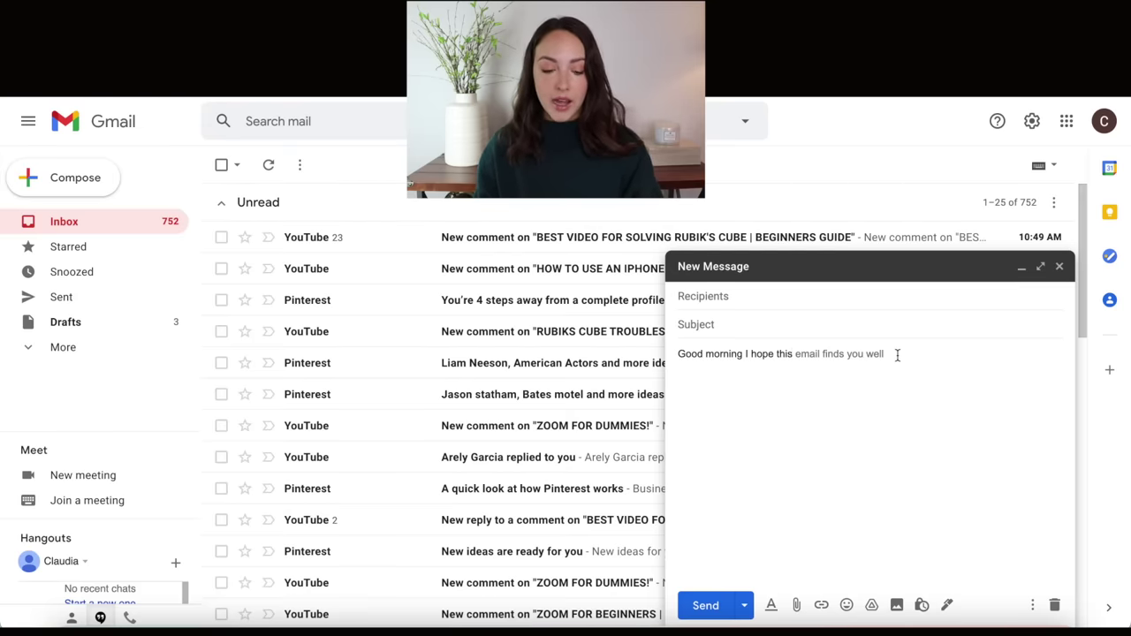
key("Tab")
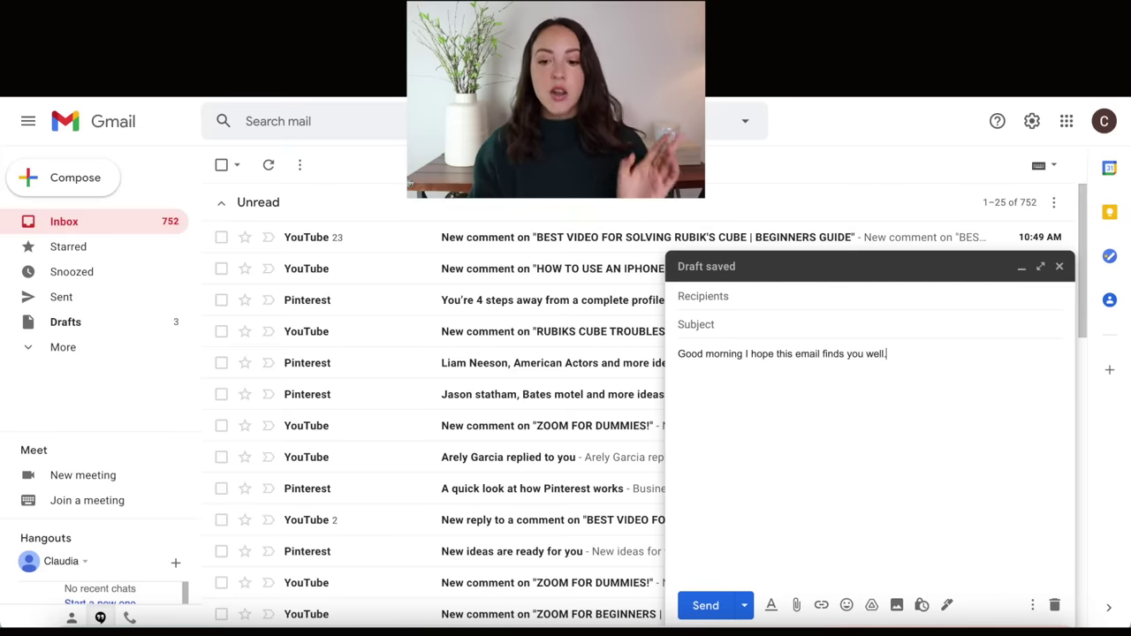
Minimize the message draft and open the full settings to look through the General options.
left_click(1032, 122)
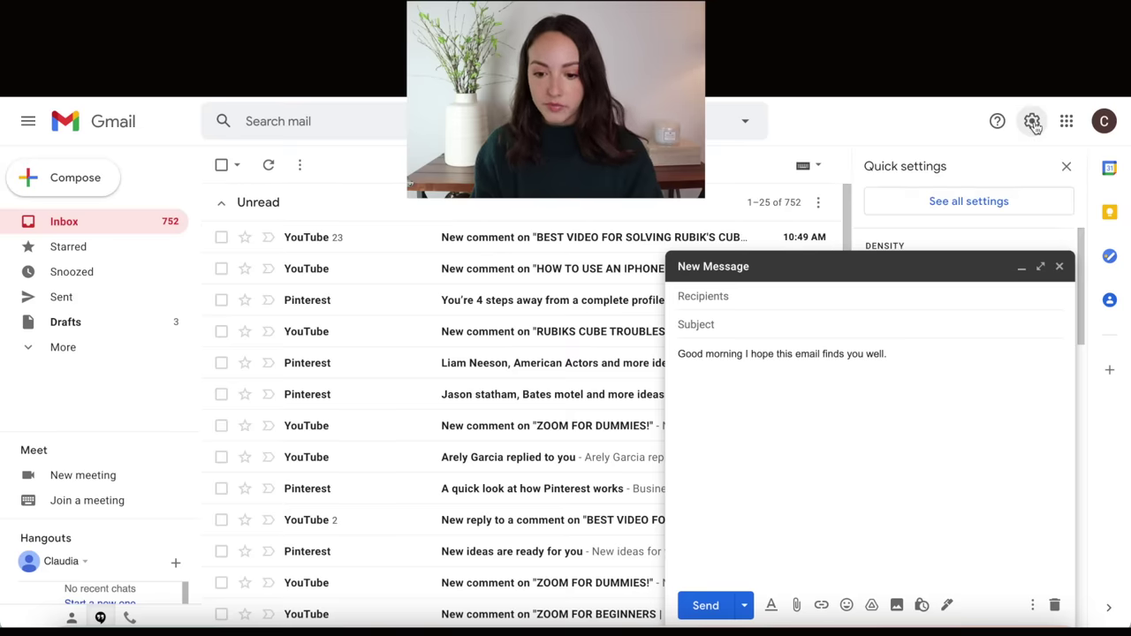
left_click(1020, 270)
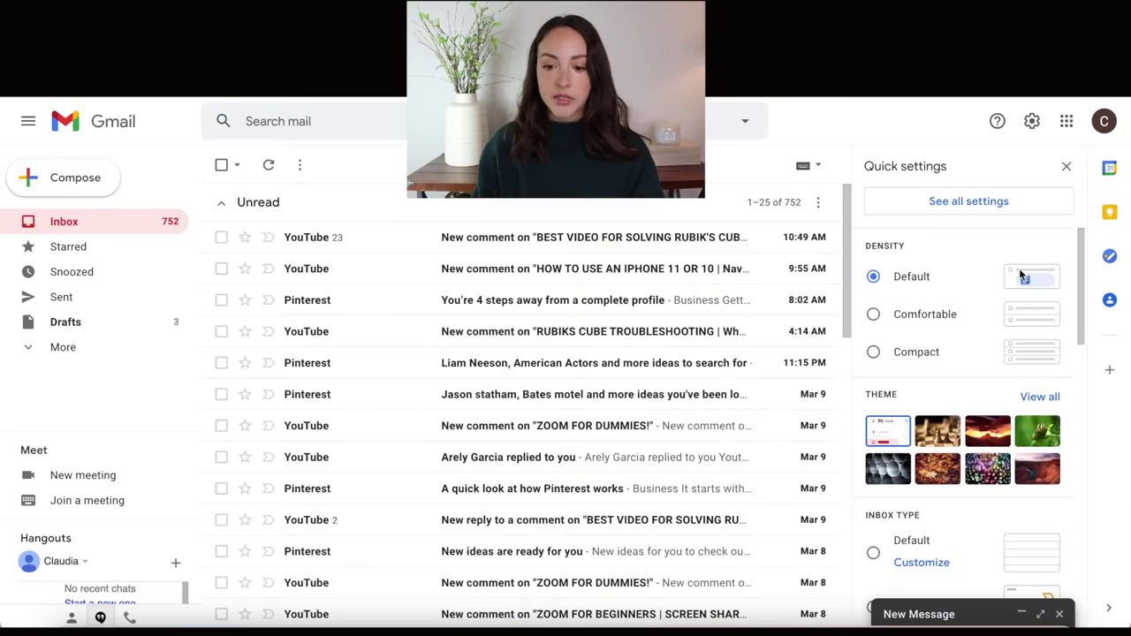
left_click(969, 203)
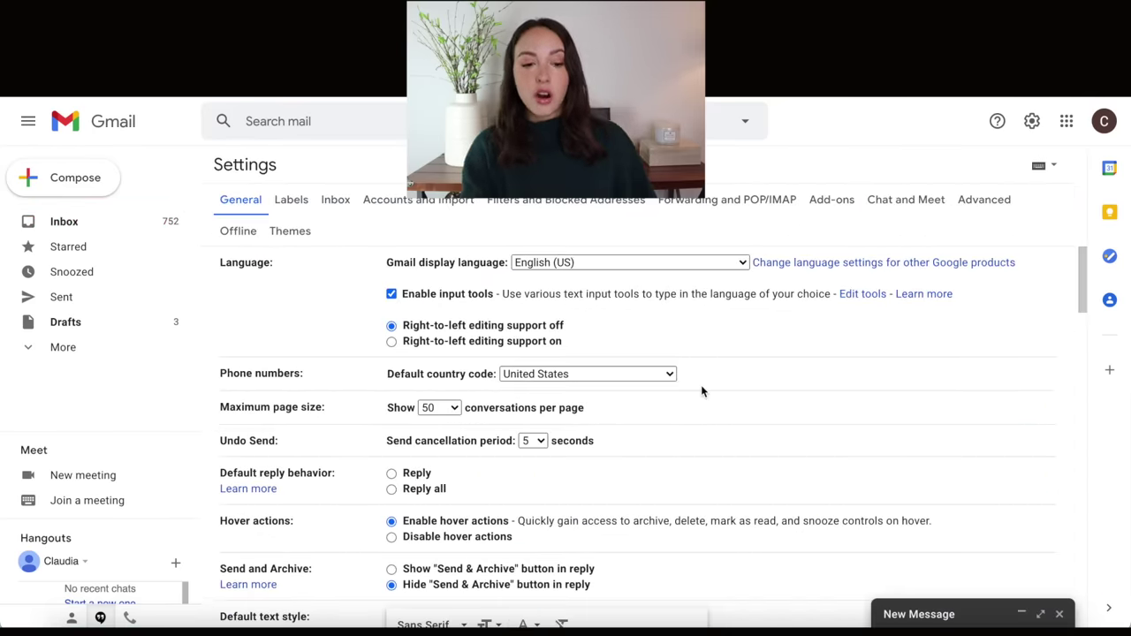
scroll(702, 389, "down", 5)
scroll(700, 389, "down", 8)
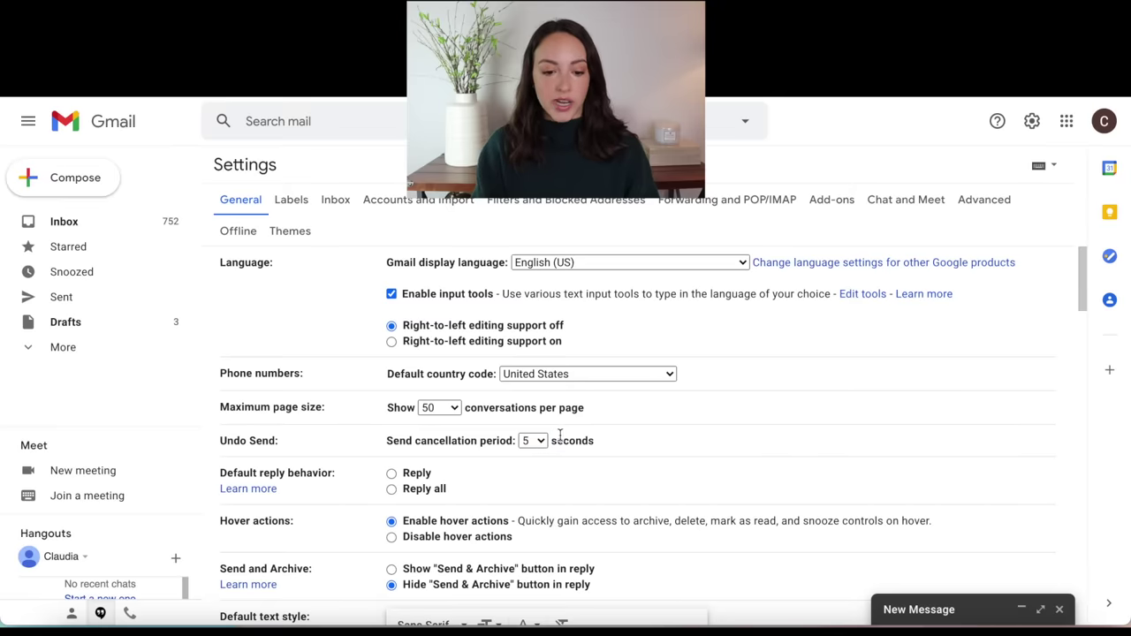
Set the Undo Send cancellation period to 30 seconds and save the changes.
left_click_drag(220, 441, 601, 451)
left_click(600, 445)
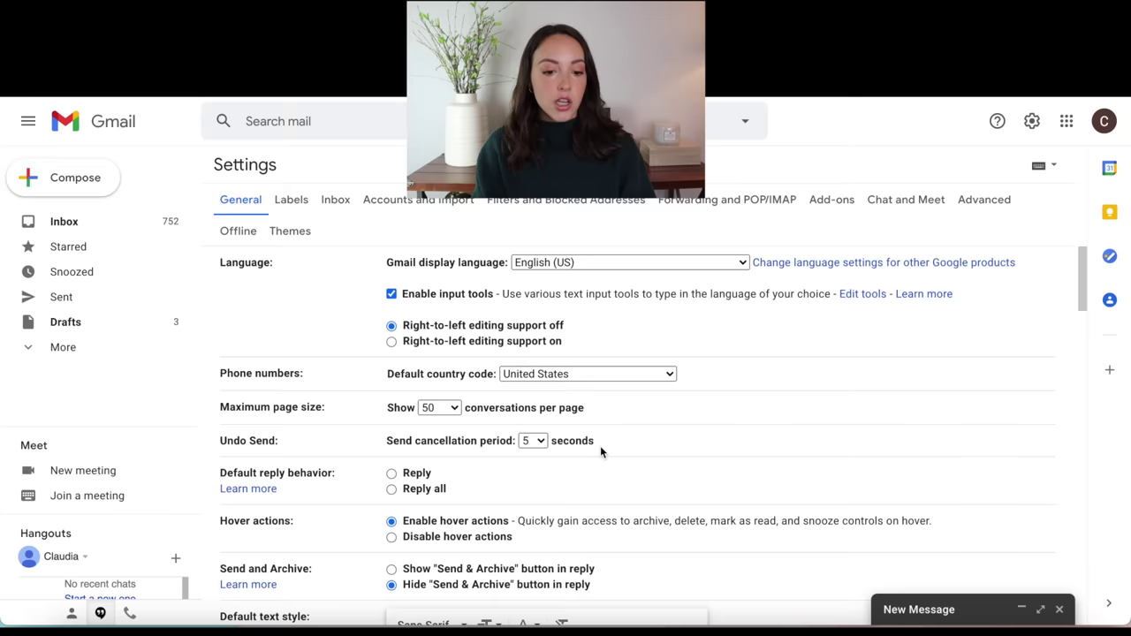
left_click(533, 440)
left_click(537, 494)
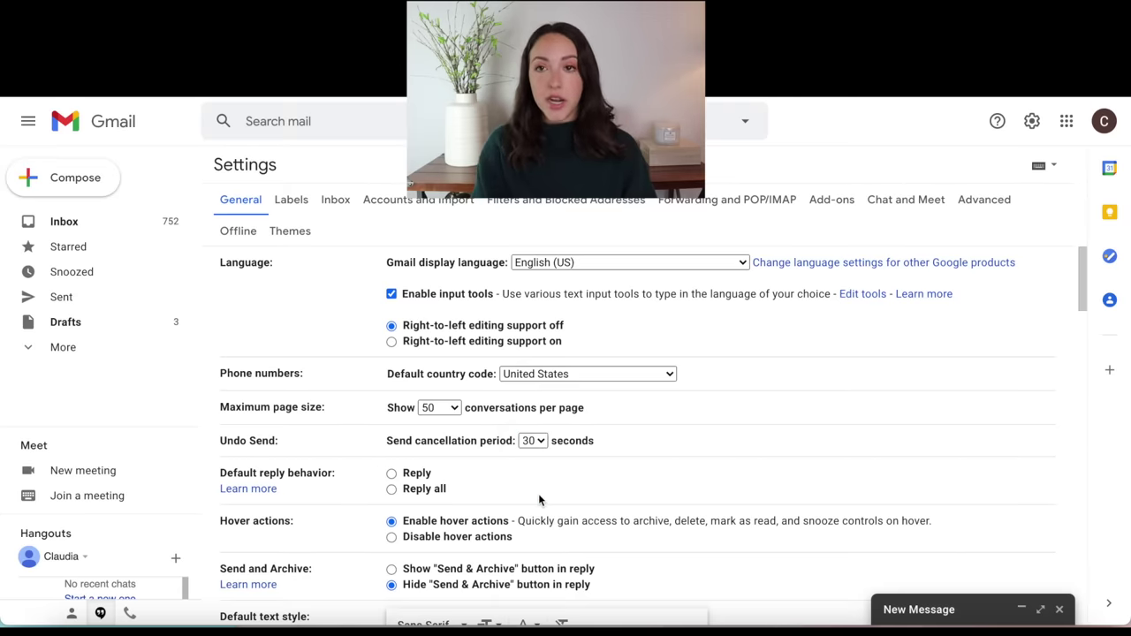
scroll(539, 500, "down", 15)
scroll(538, 493, "down", 3)
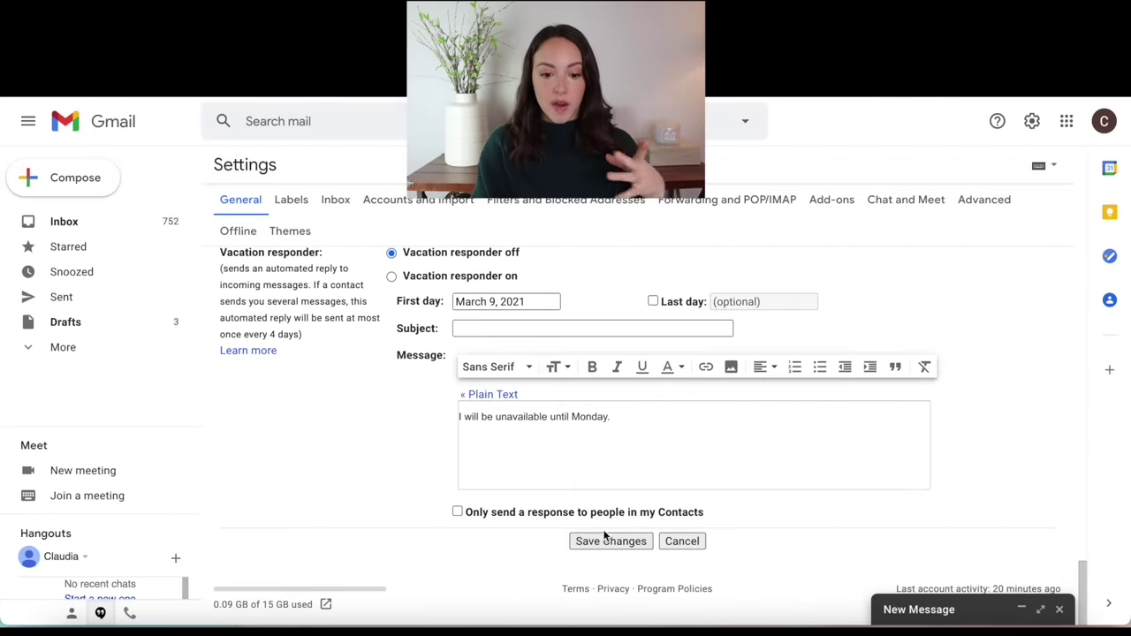
left_click(608, 540)
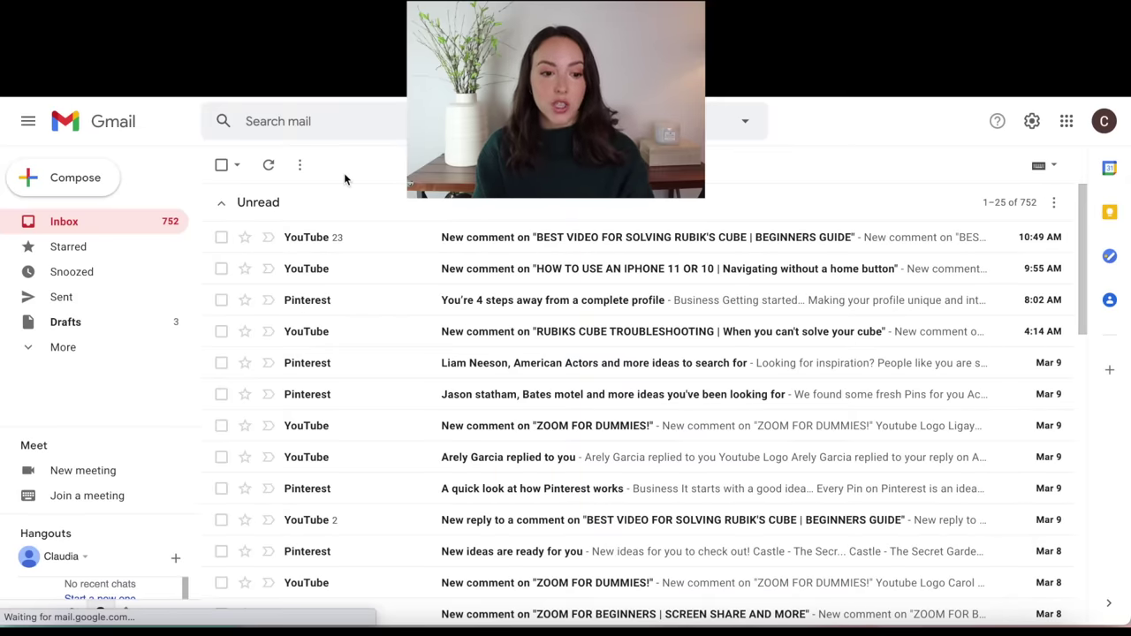
Start another new message in the small compose window and write "Good morning I hope" as the beginning of its body.
left_click(75, 178)
left_click(978, 143)
left_click(740, 372)
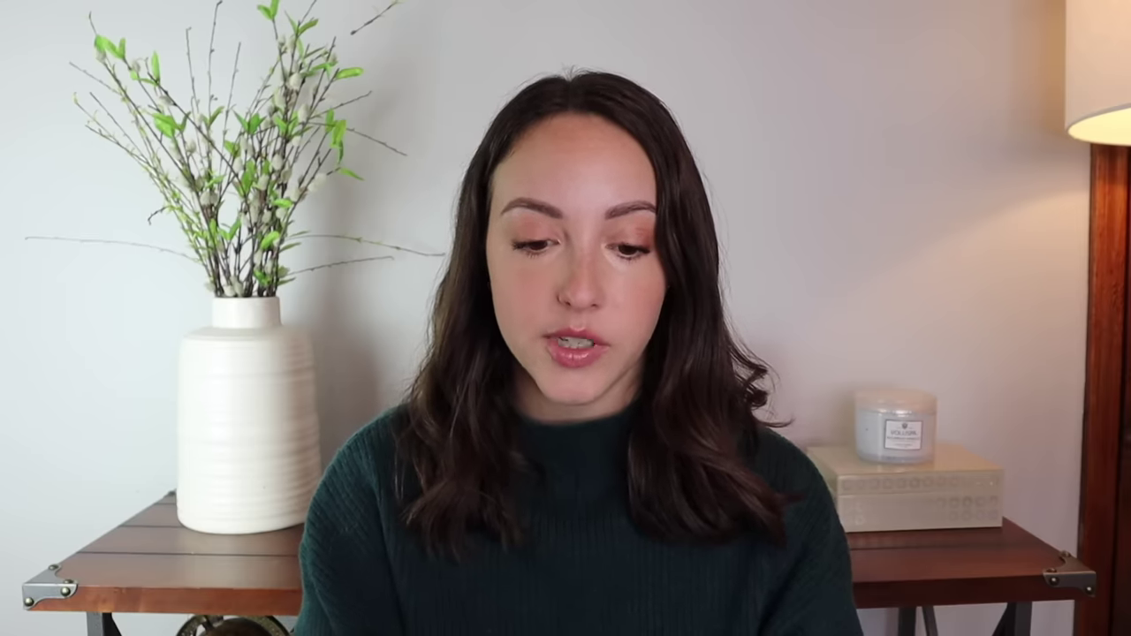
type("Good morning I hope")
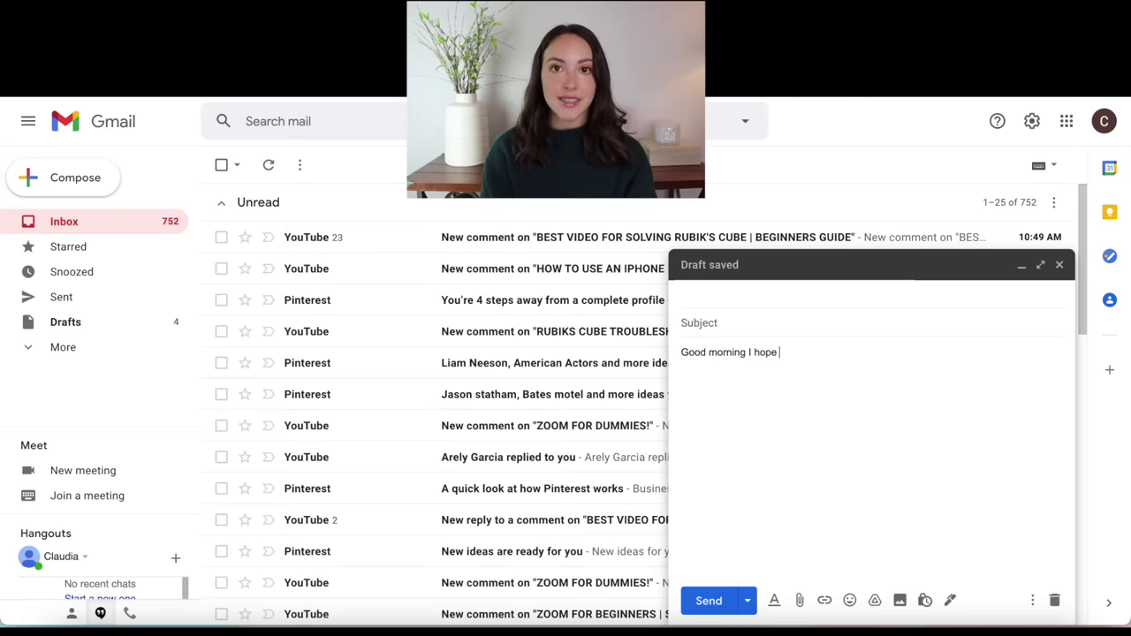
Send the email and undo the sending.
left_click(708, 601)
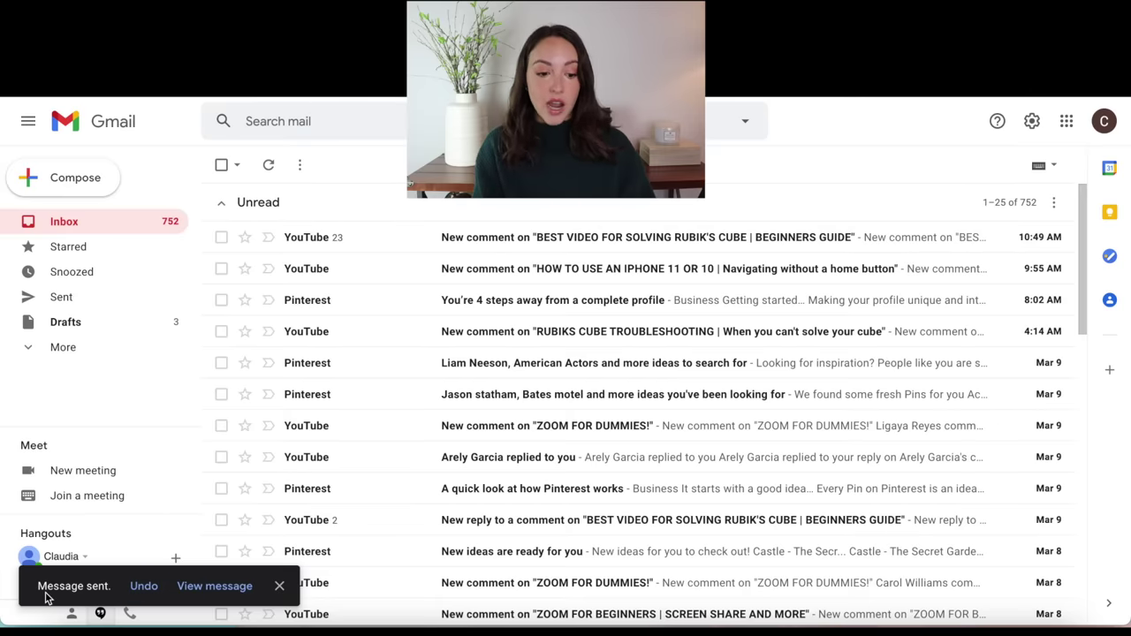
left_click(144, 586)
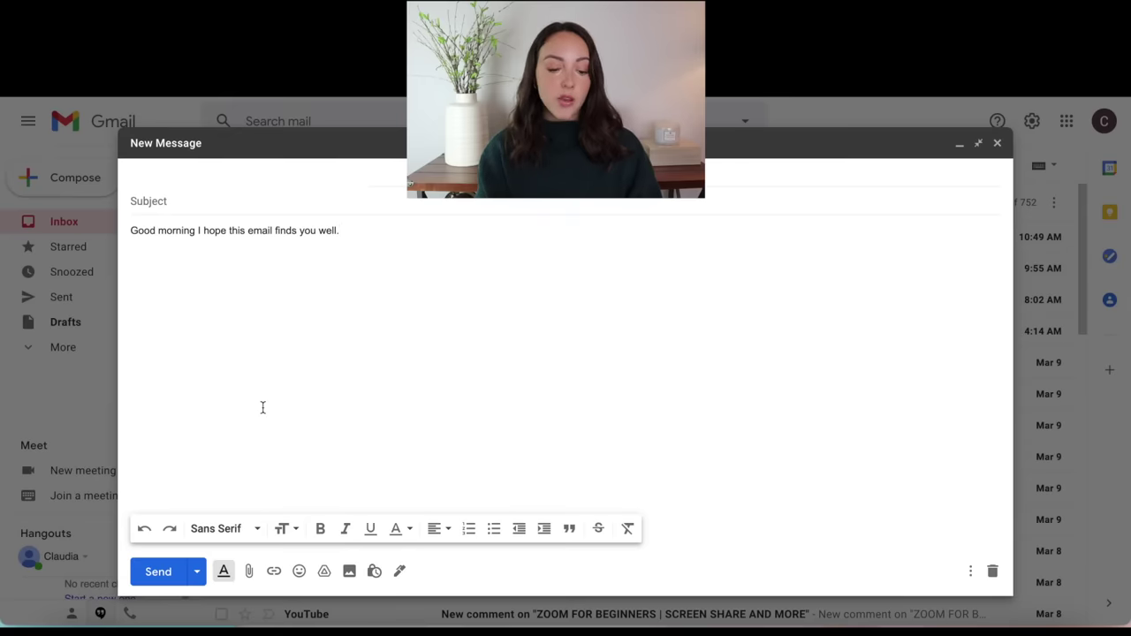
Schedule the email to be sent on Mar 12, 2021 at 9:00 AM.
left_click(197, 575)
left_click(196, 538)
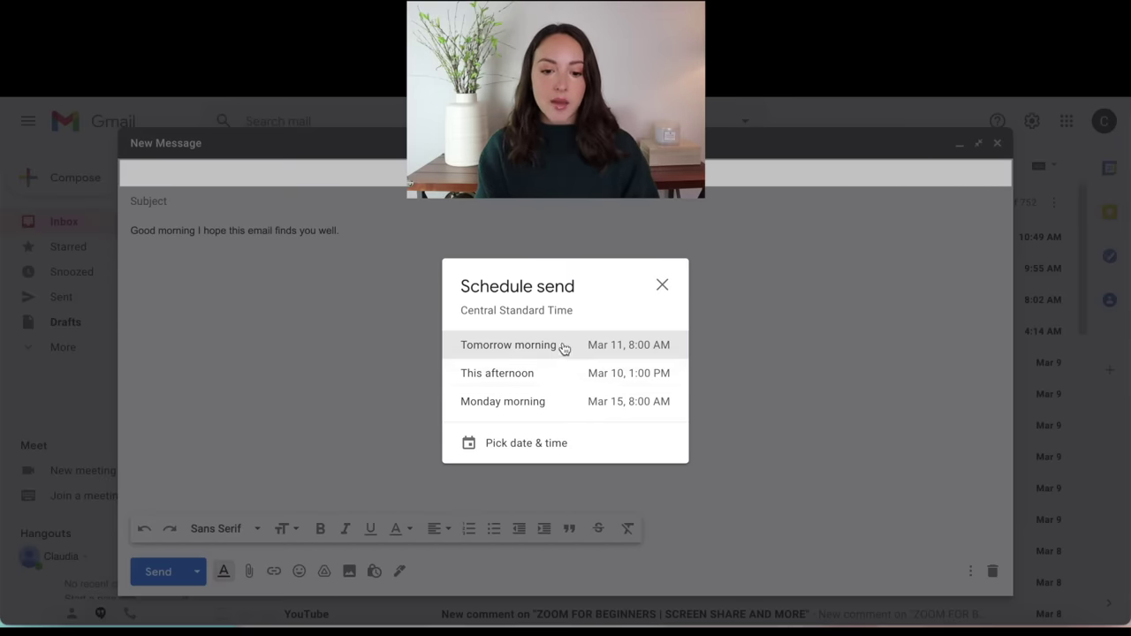
left_click(469, 447)
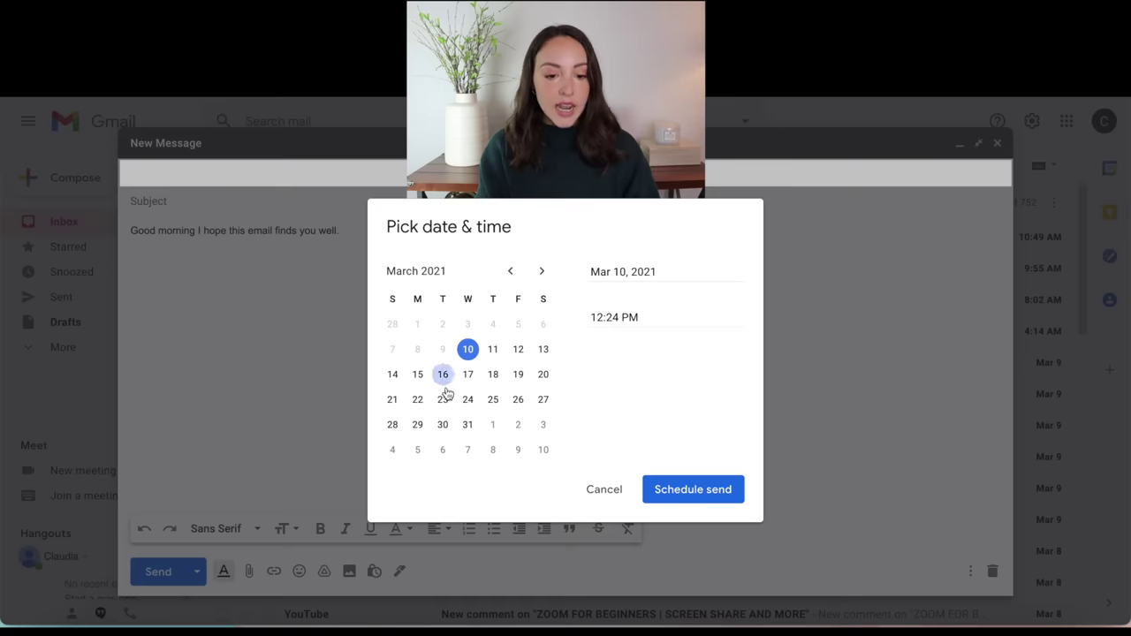
left_click(515, 351)
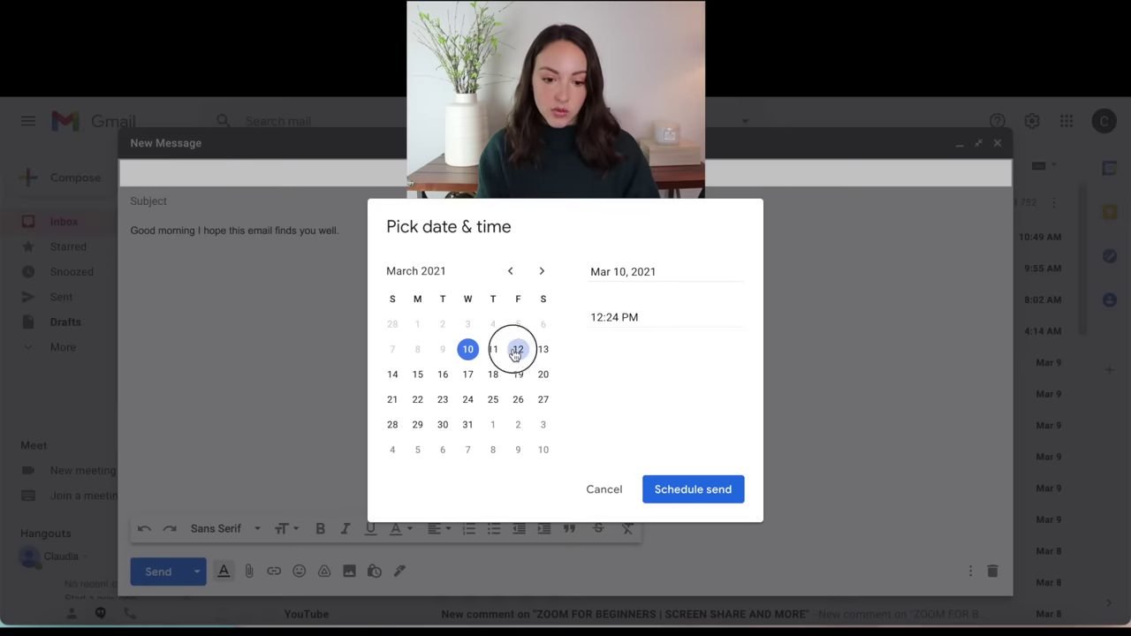
left_click(602, 316)
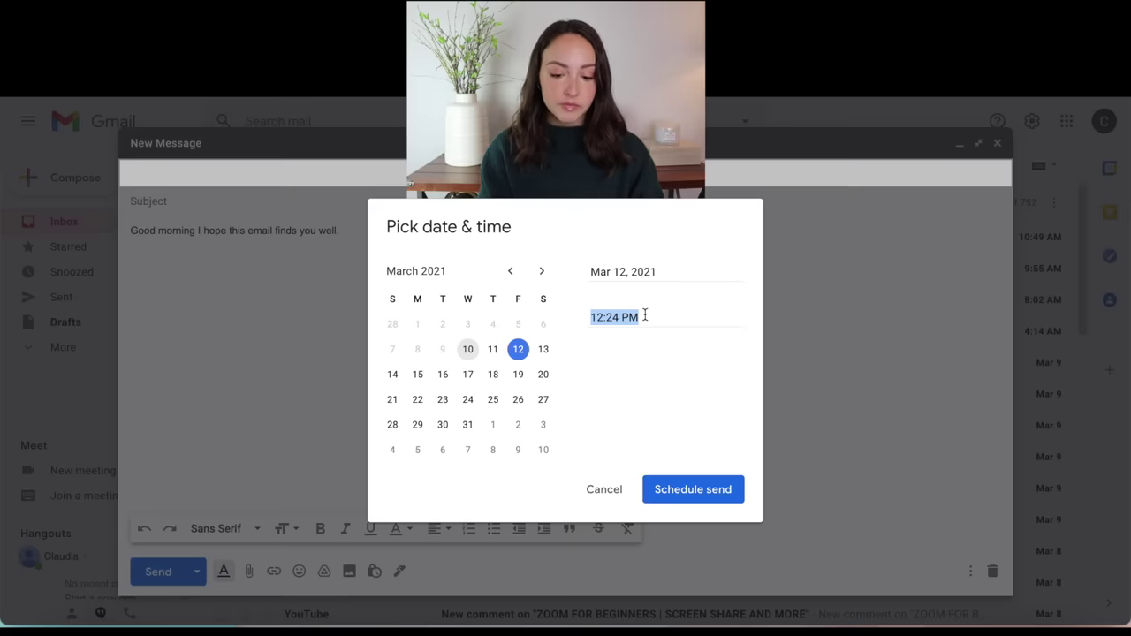
type("9:00 AM")
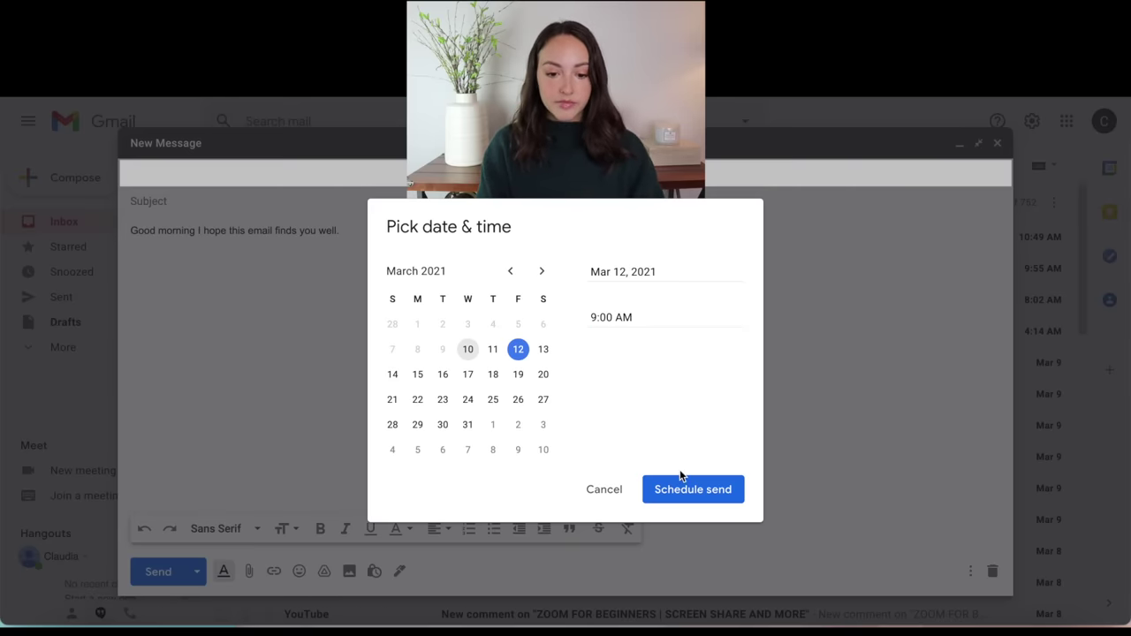
left_click(676, 495)
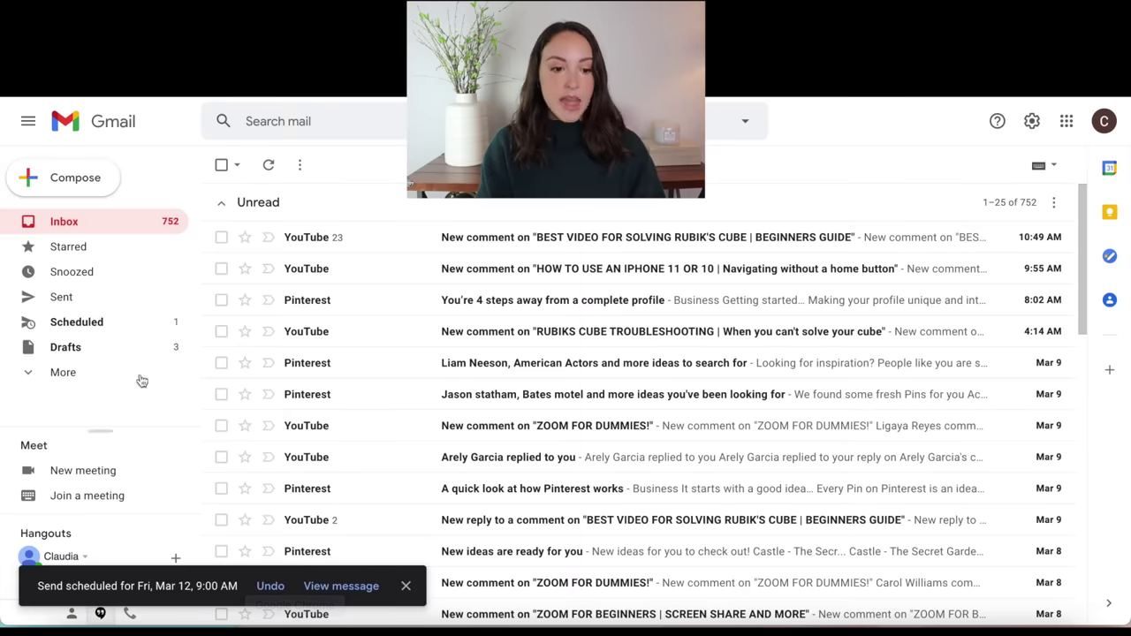
Open the email in the Scheduled folder and cancel its scheduled send.
left_click(116, 333)
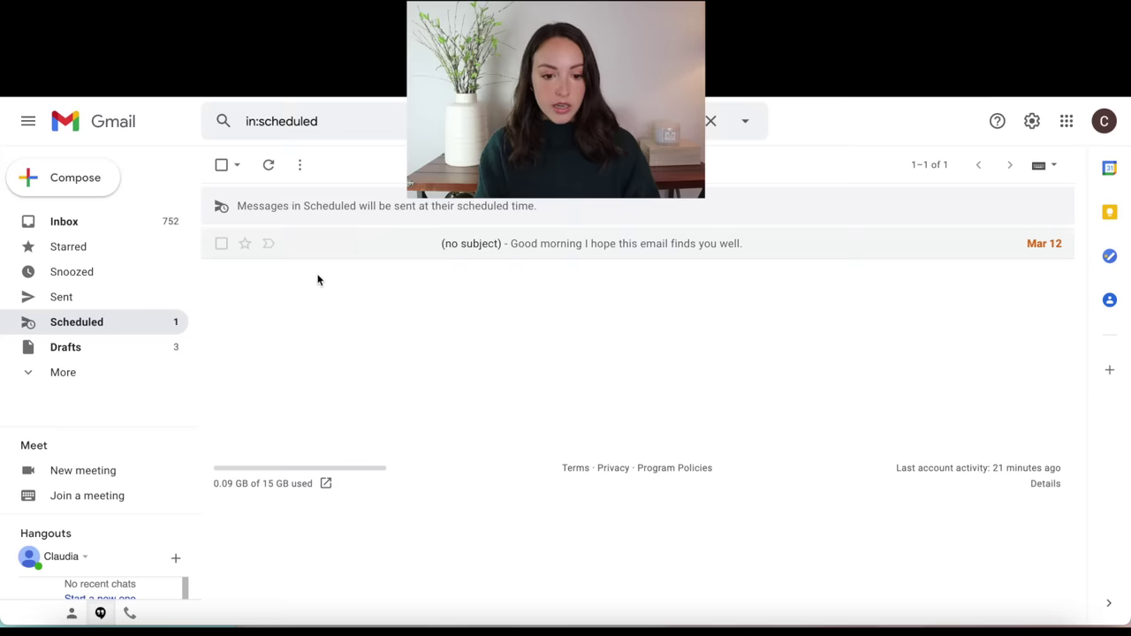
left_click(343, 256)
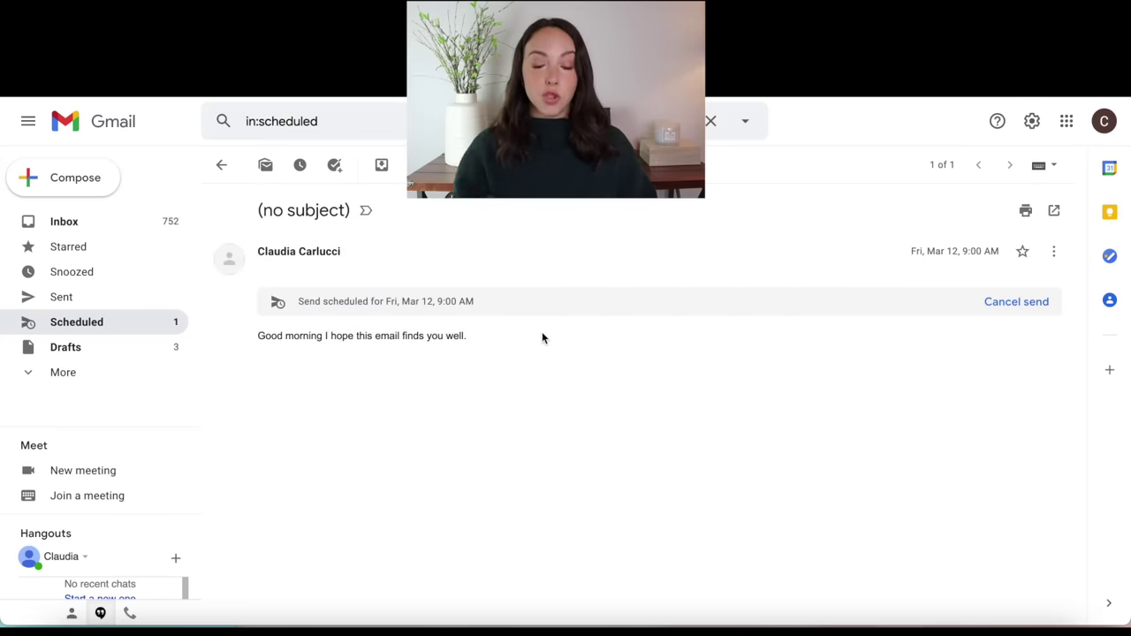
left_click(1001, 307)
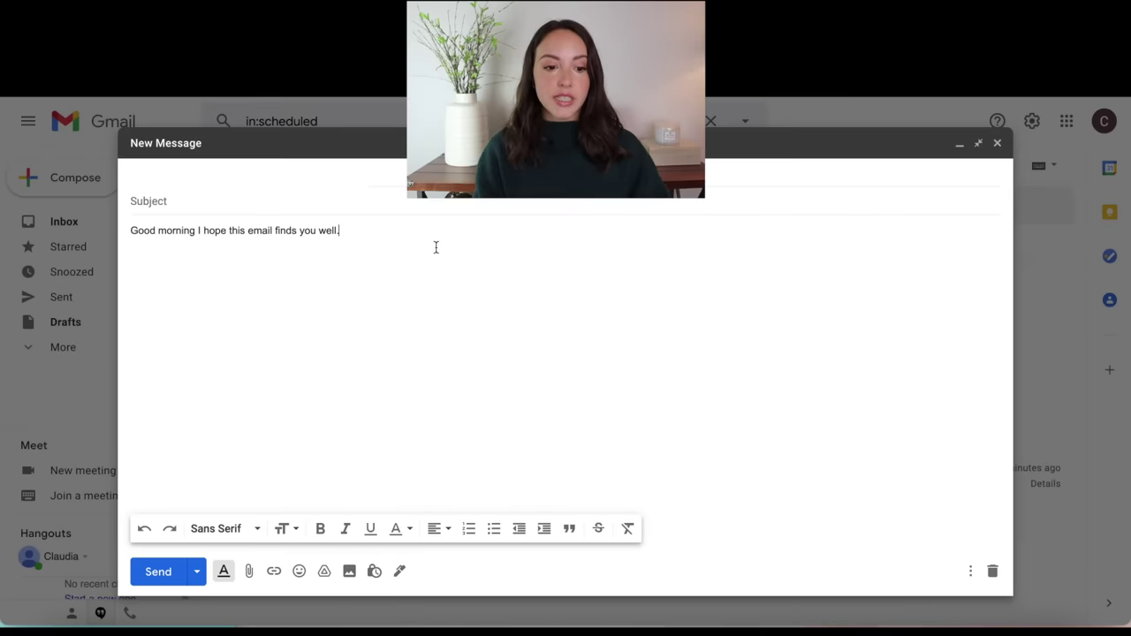
Change the text size of the whole message body to Large.
left_click_drag(436, 248, 119, 227)
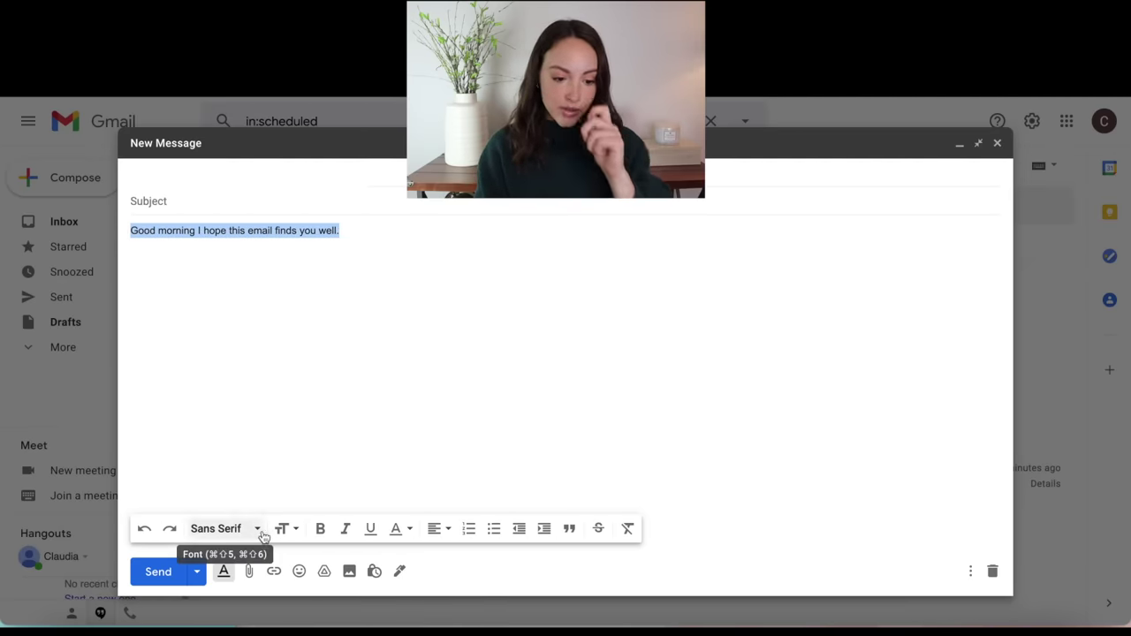
left_click(284, 529)
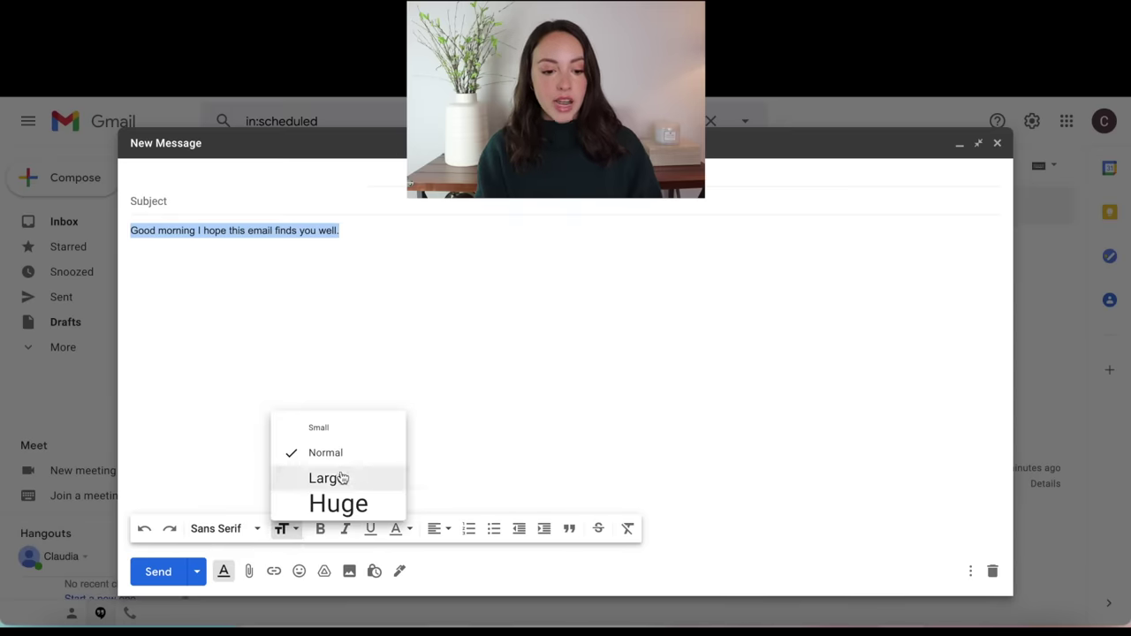
left_click(340, 473)
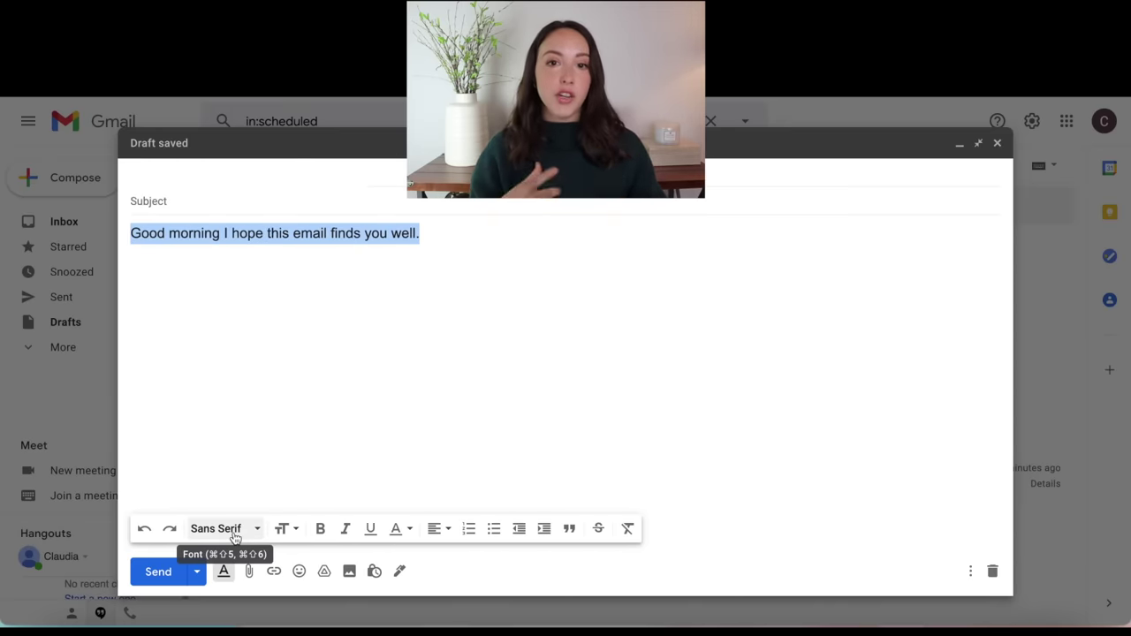
Discard the draft email and open the full Gmail settings.
left_click(993, 572)
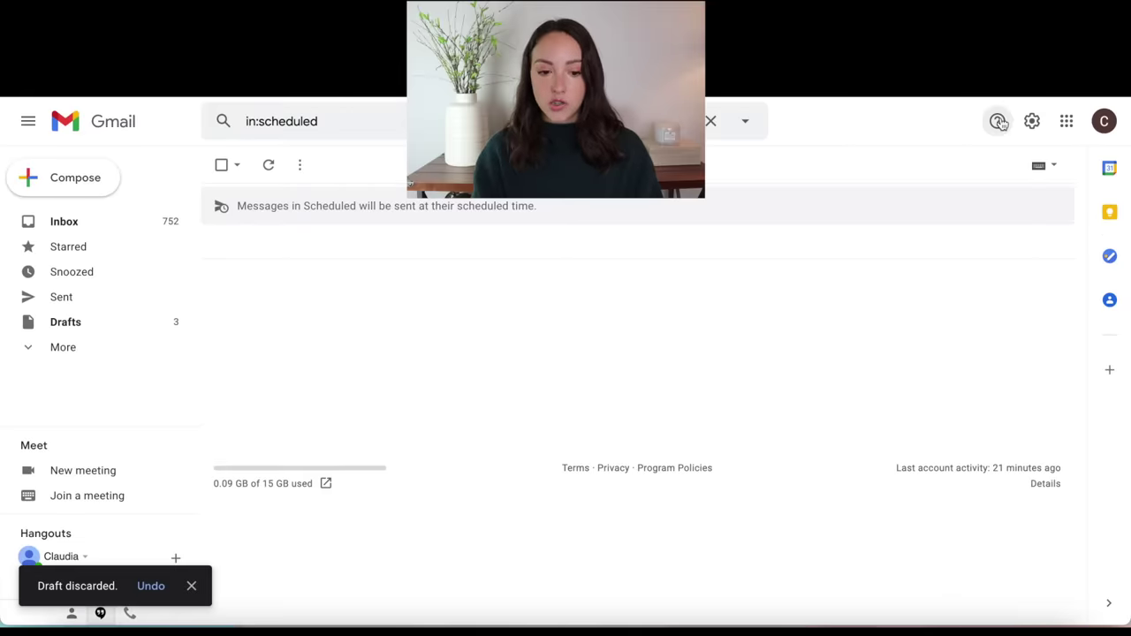
left_click(1030, 121)
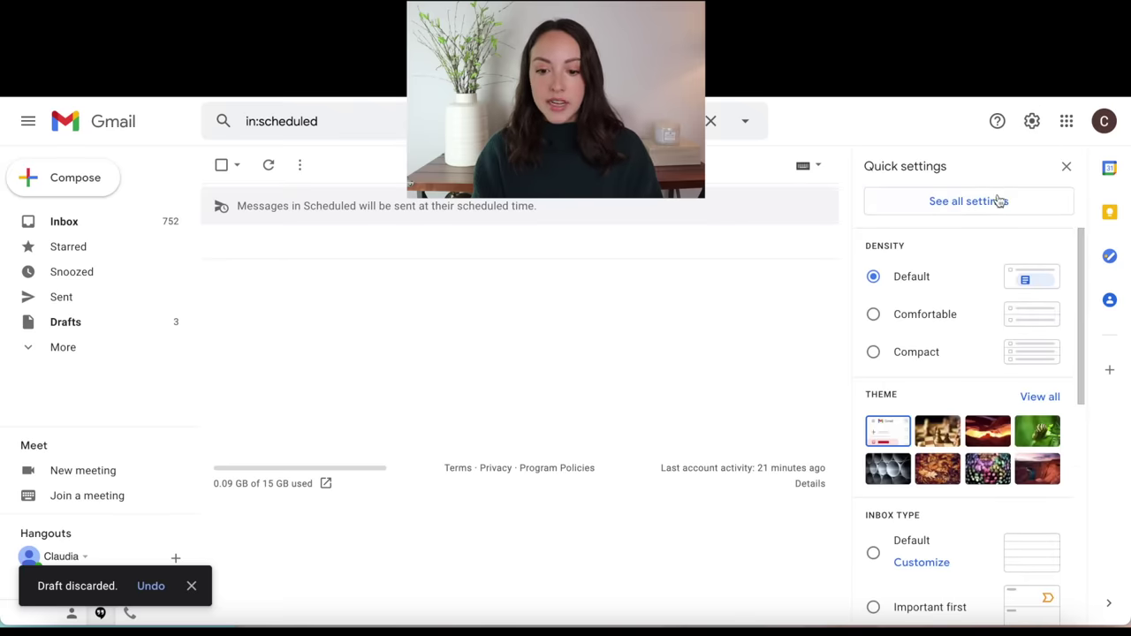
left_click(967, 212)
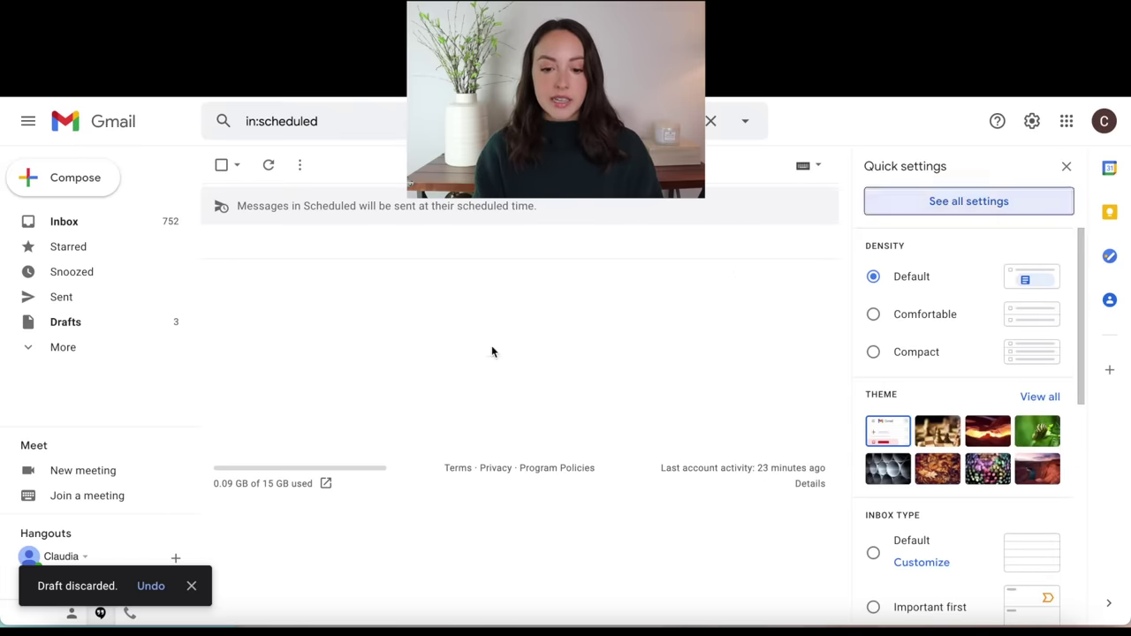
Try Huge as the default text size in the default text style, and set it to Large.
scroll(364, 406, "down", 5)
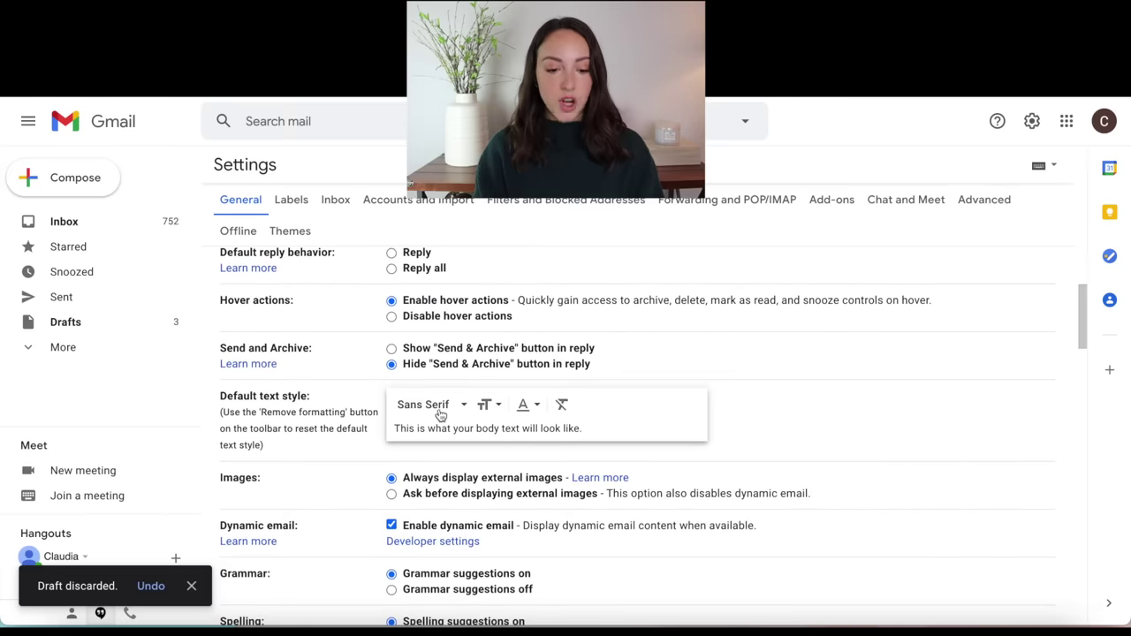
left_click(488, 405)
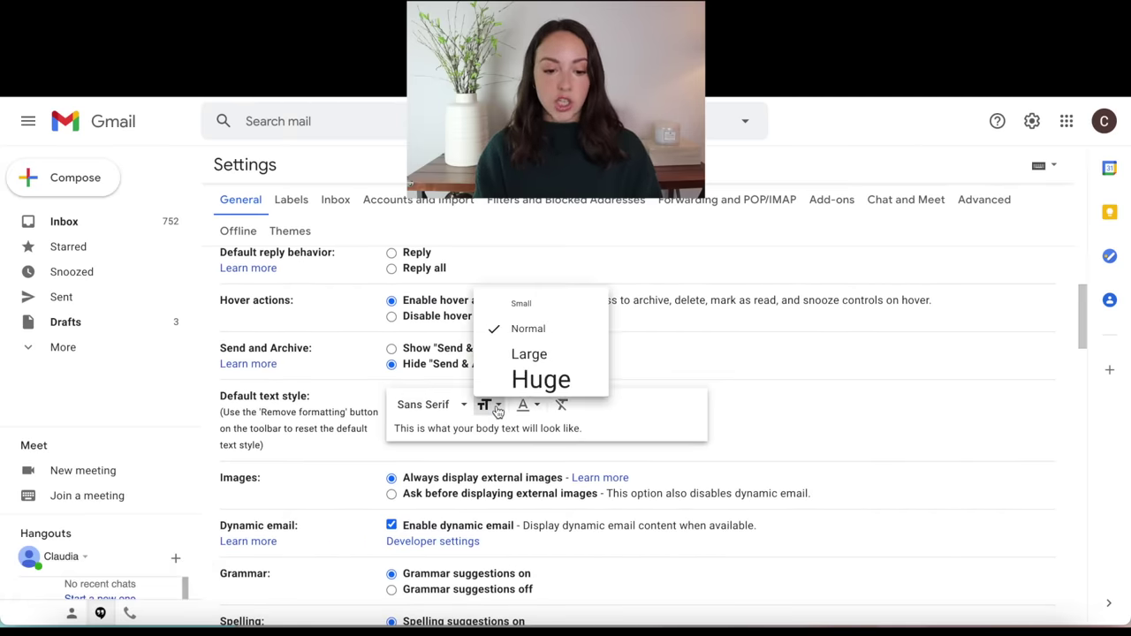
left_click(530, 380)
left_click(493, 403)
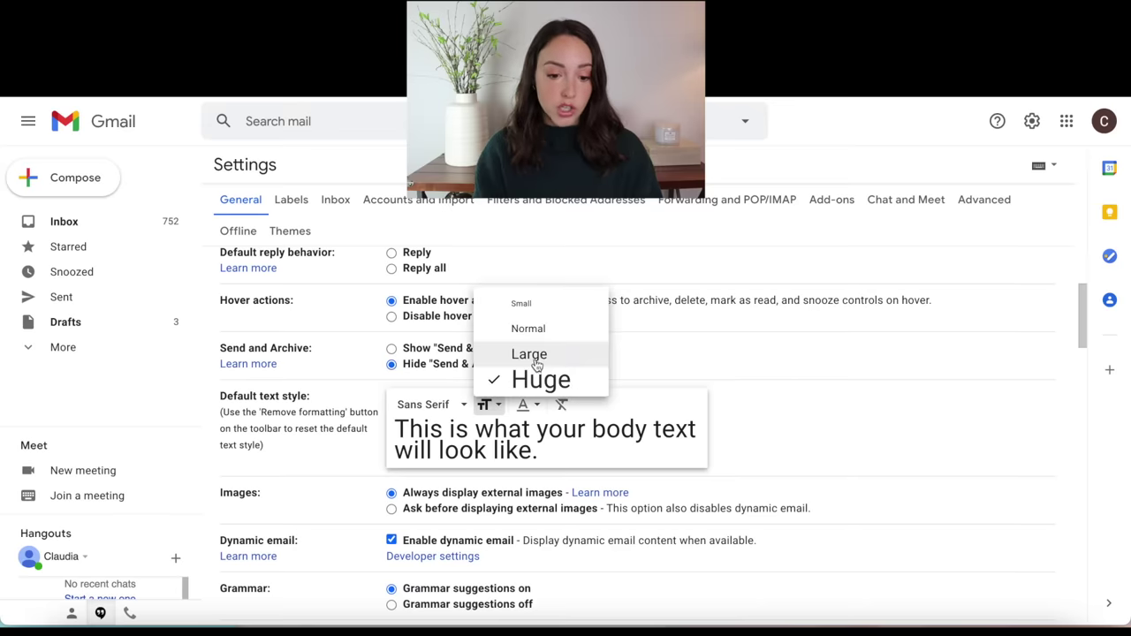
left_click(529, 328)
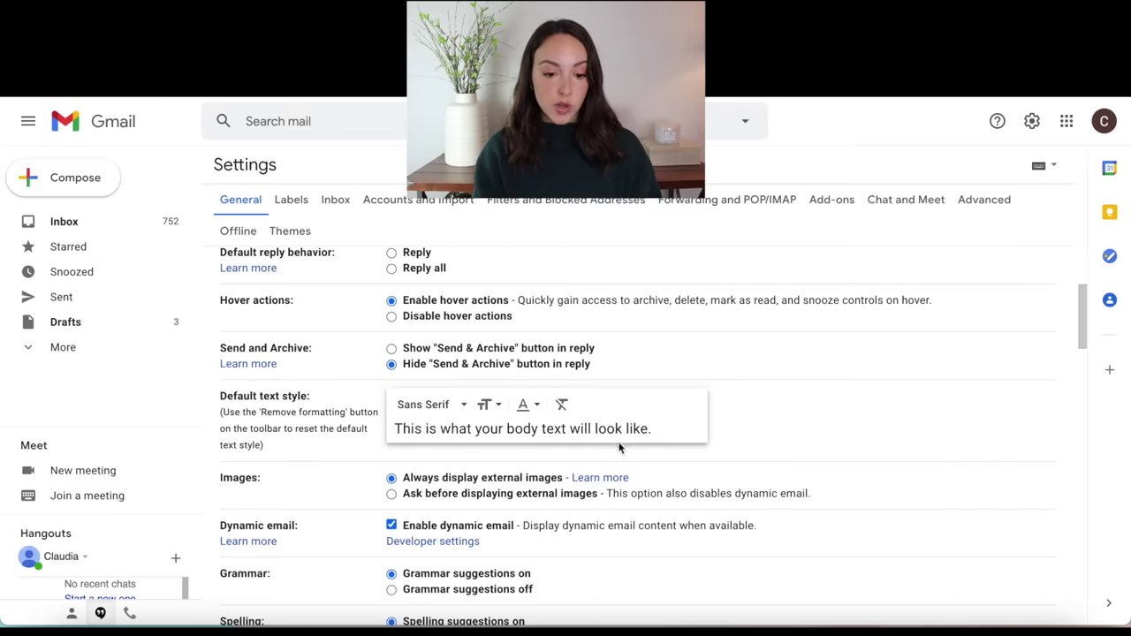
Set the default text style's colour to dark red and its font to Tahoma.
left_click(524, 405)
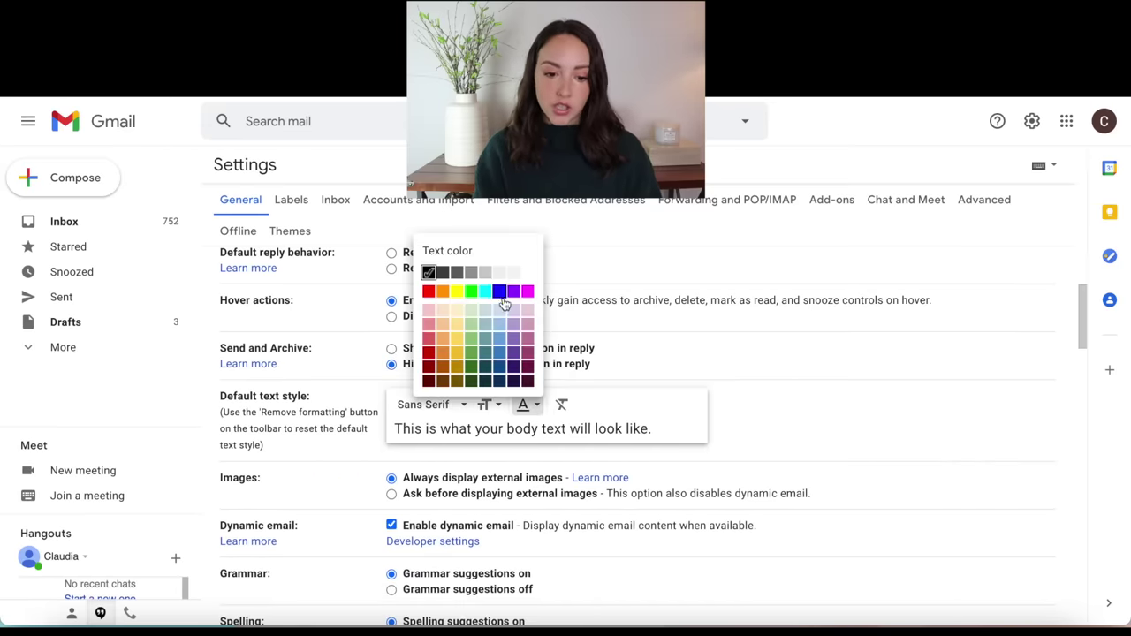
left_click(430, 353)
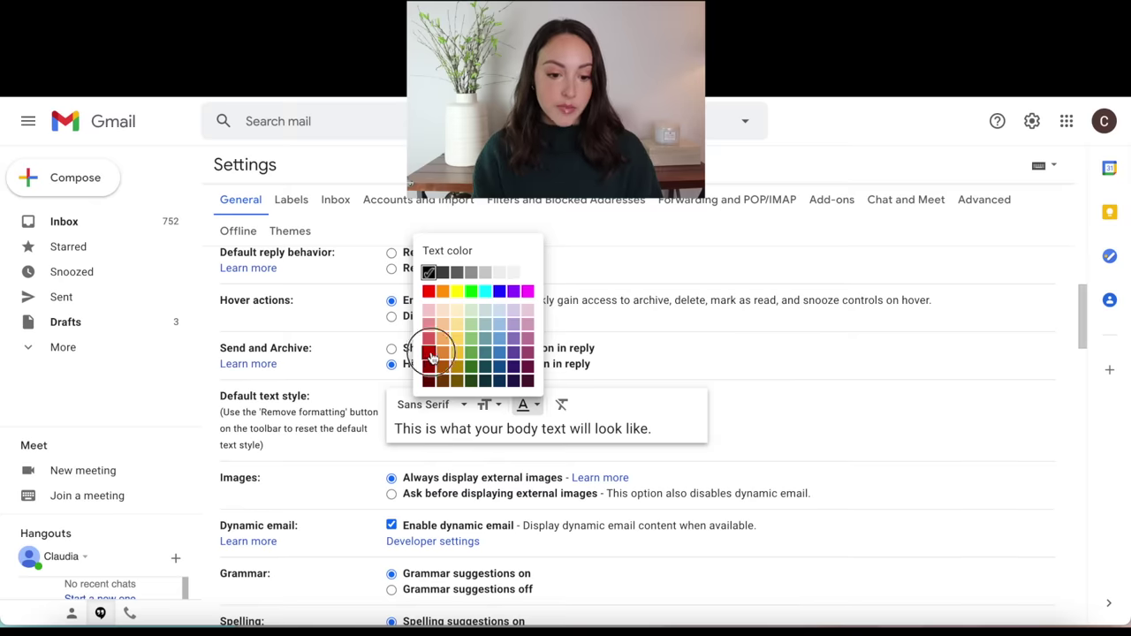
left_click(442, 404)
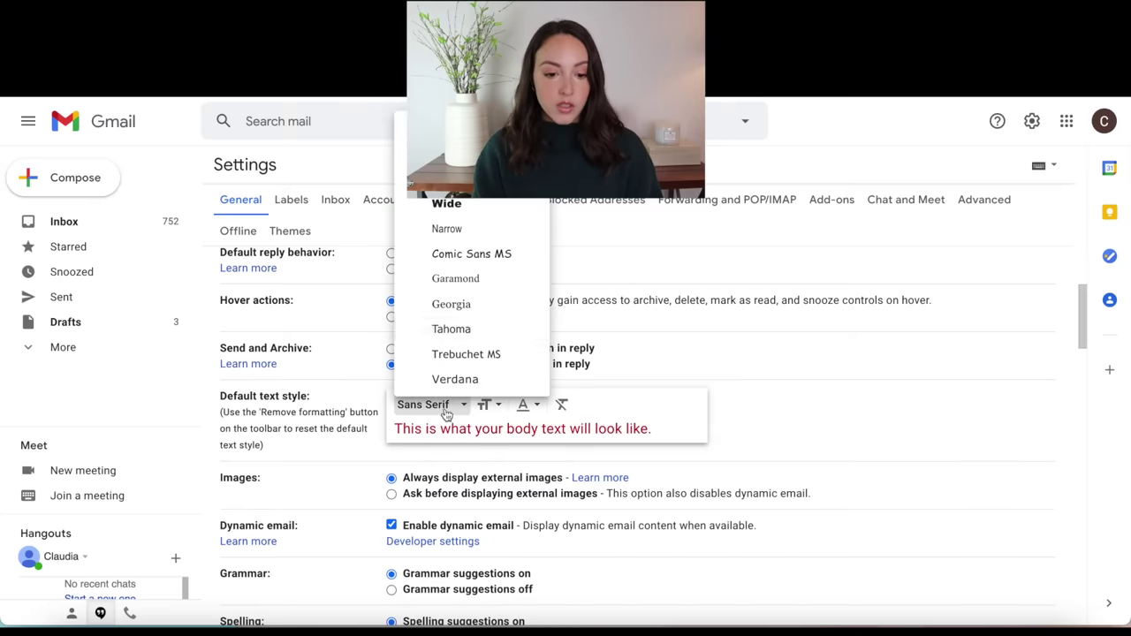
left_click(477, 326)
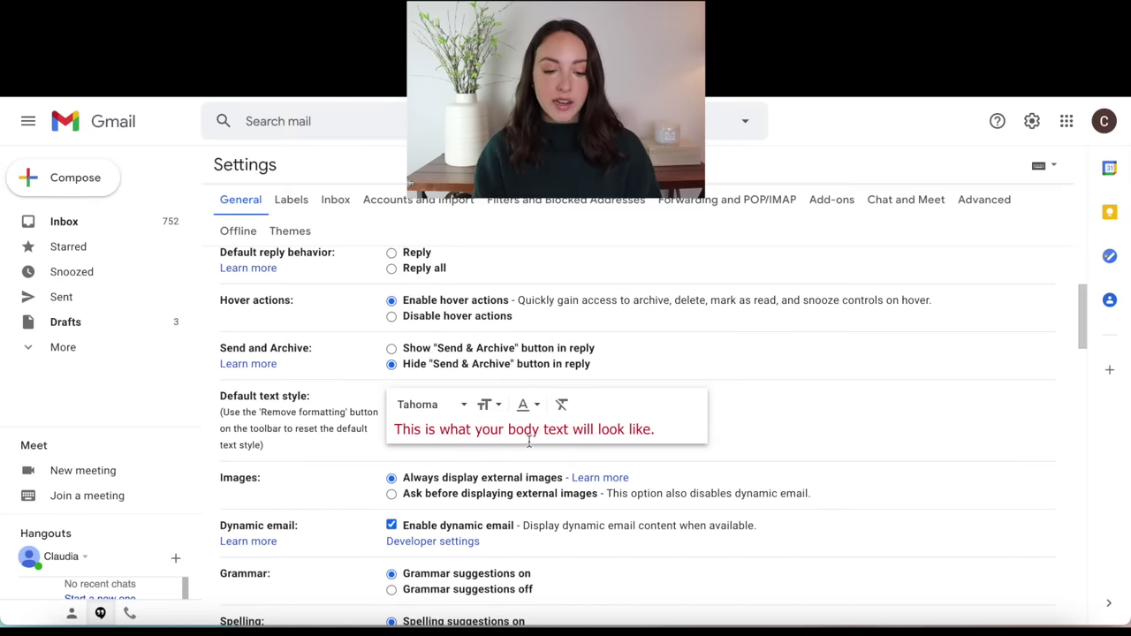
Turn Conversation View off in the general settings.
scroll(636, 521, "down", 10)
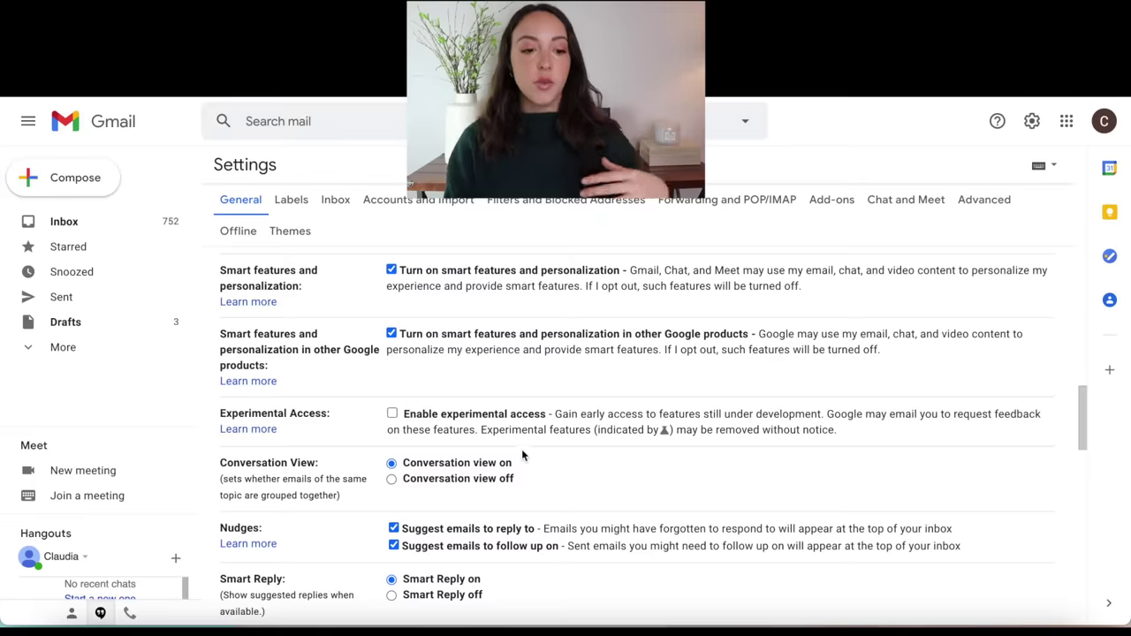
scroll(521, 449, "up", 10)
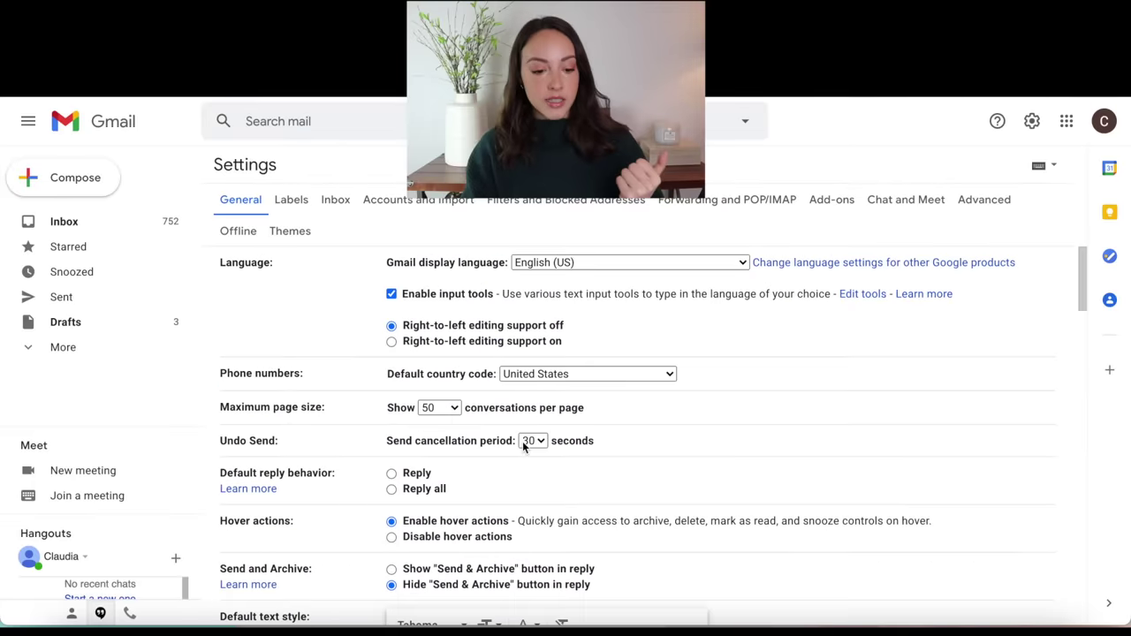
scroll(522, 441, "down", 10)
scroll(522, 446, "down", 5)
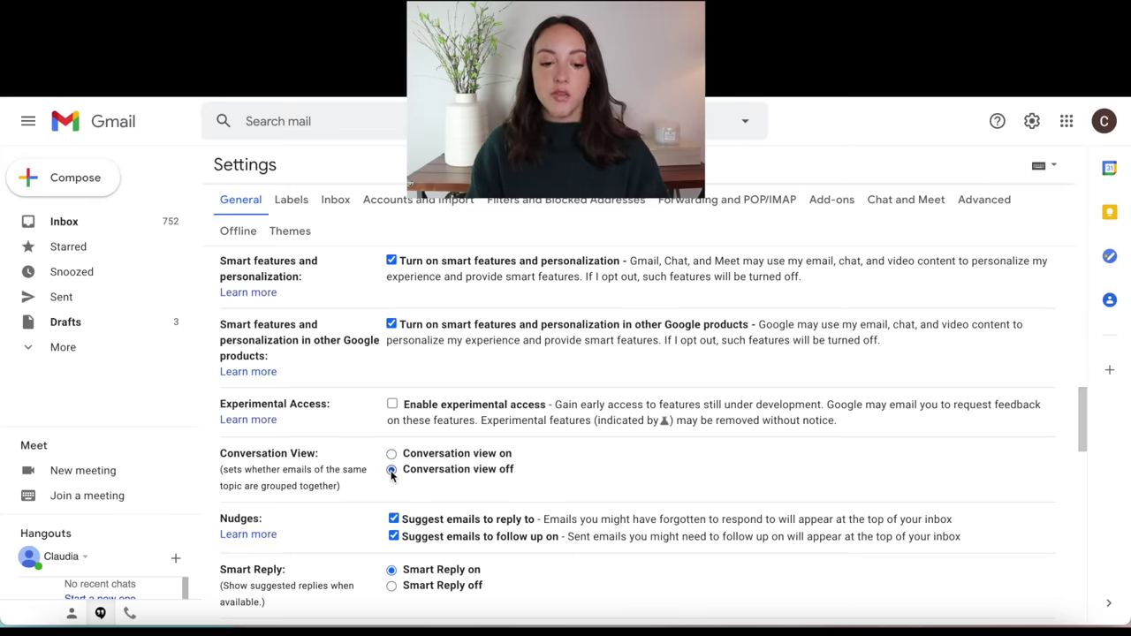
Create a signature named "Default Signature/ Phone and email" containing the sender's full name, Email and Phone on separate lines.
scroll(391, 475, "down", 1)
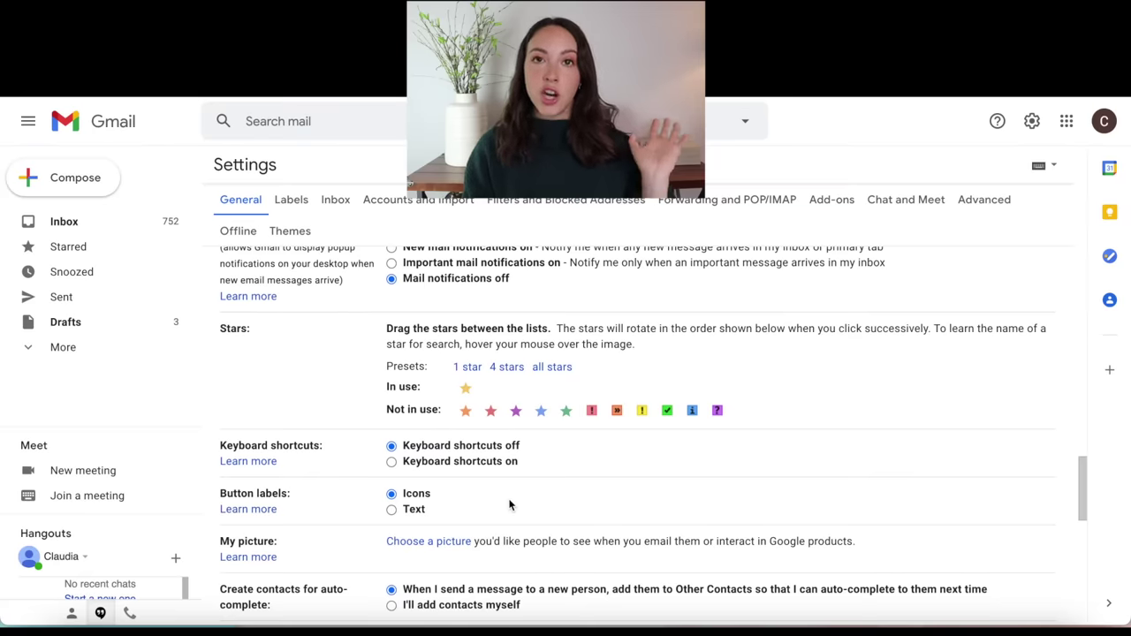
scroll(520, 414, "down", 3)
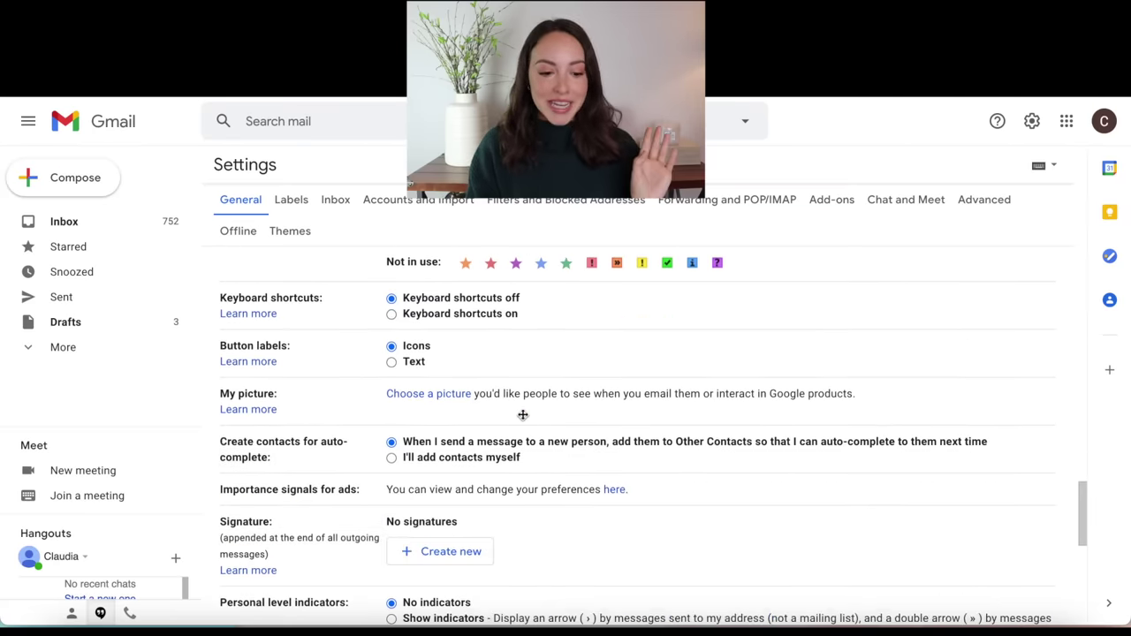
scroll(522, 419, "down", 3)
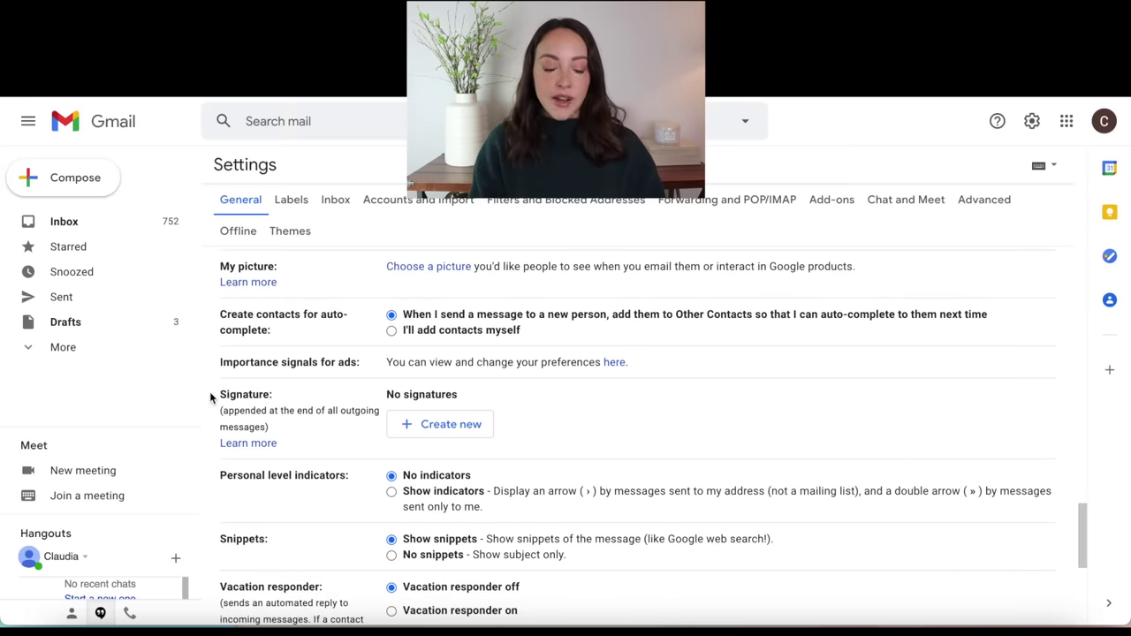
left_click(449, 429)
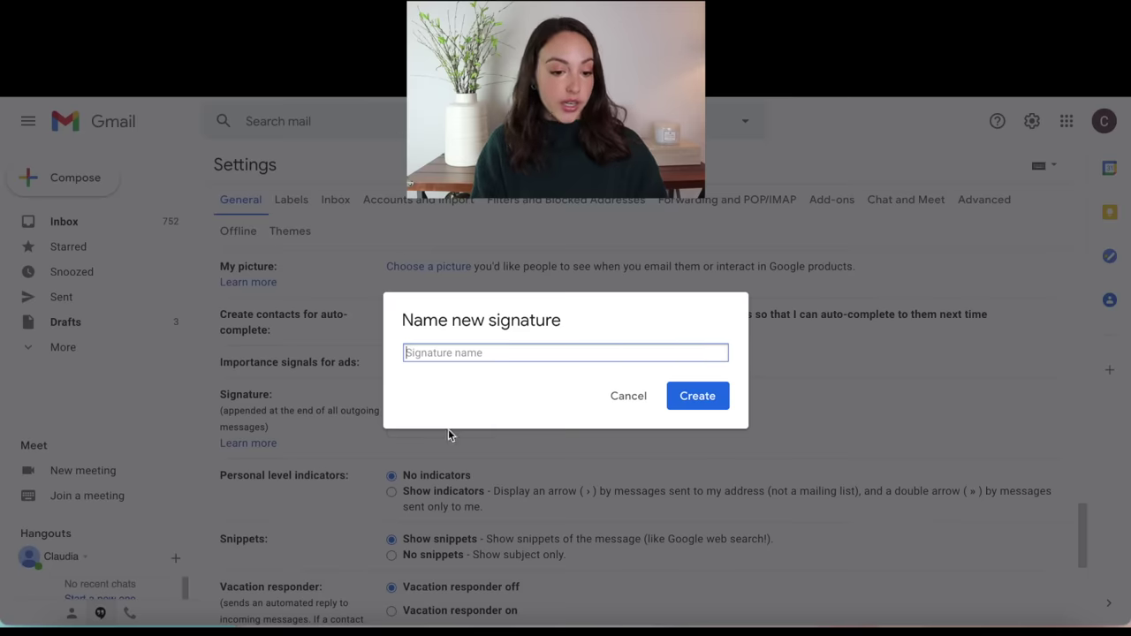
type("Default Signature/ Phone and")
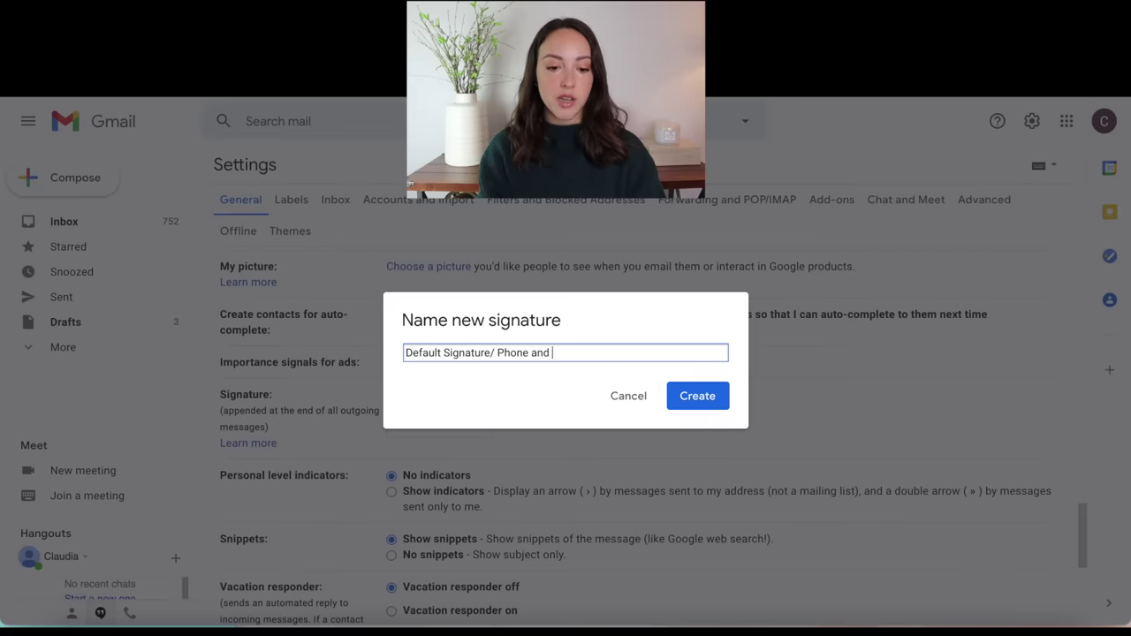
key("Return")
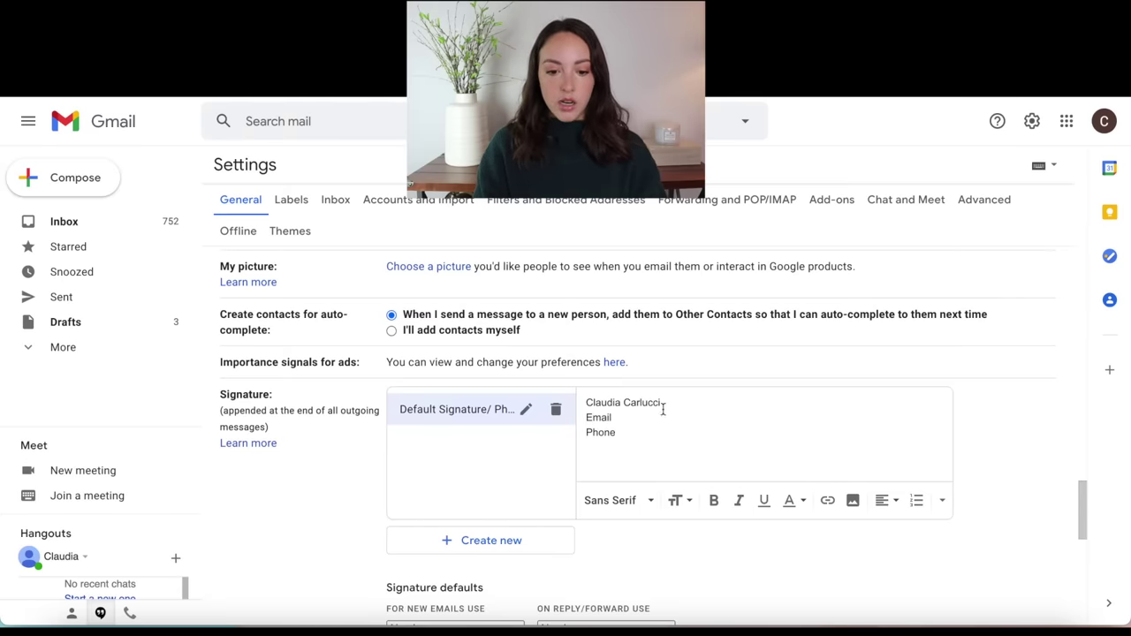
Format the name in the signature as Large, bold, underlined and italic, and add a "Website" line below Phone.
left_click_drag(676, 403, 587, 402)
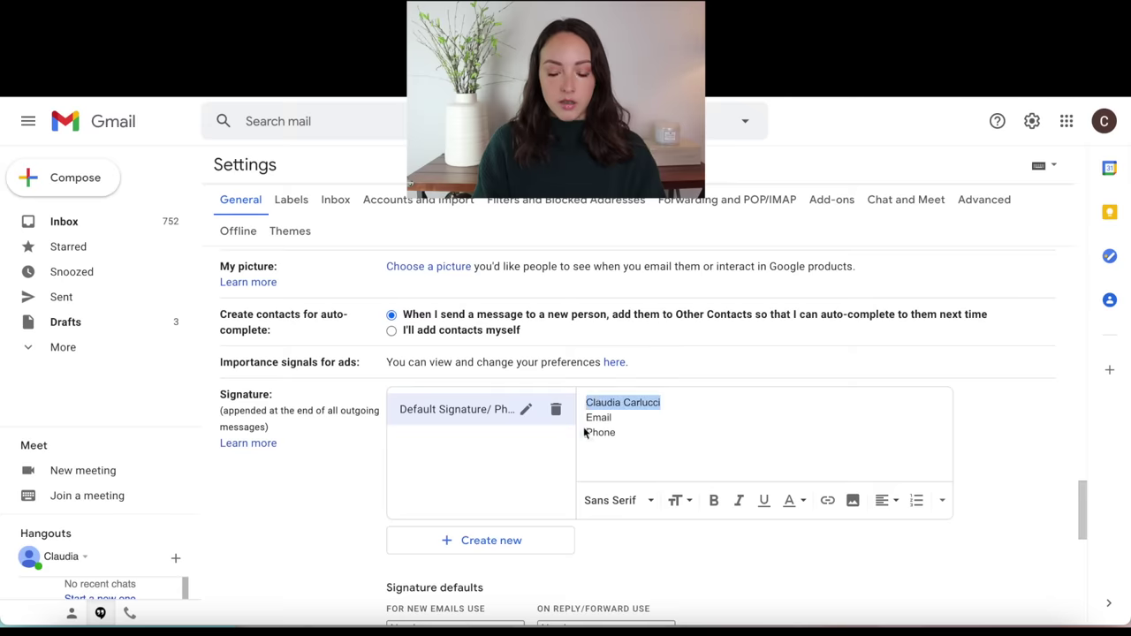
left_click(713, 501)
left_click(676, 501)
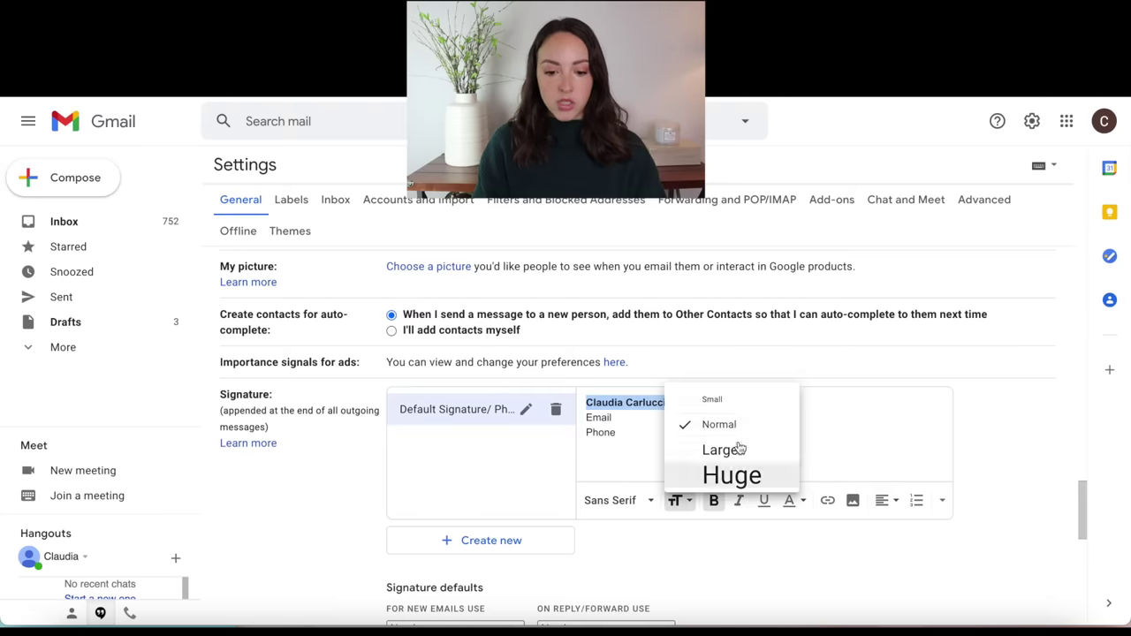
left_click(738, 448)
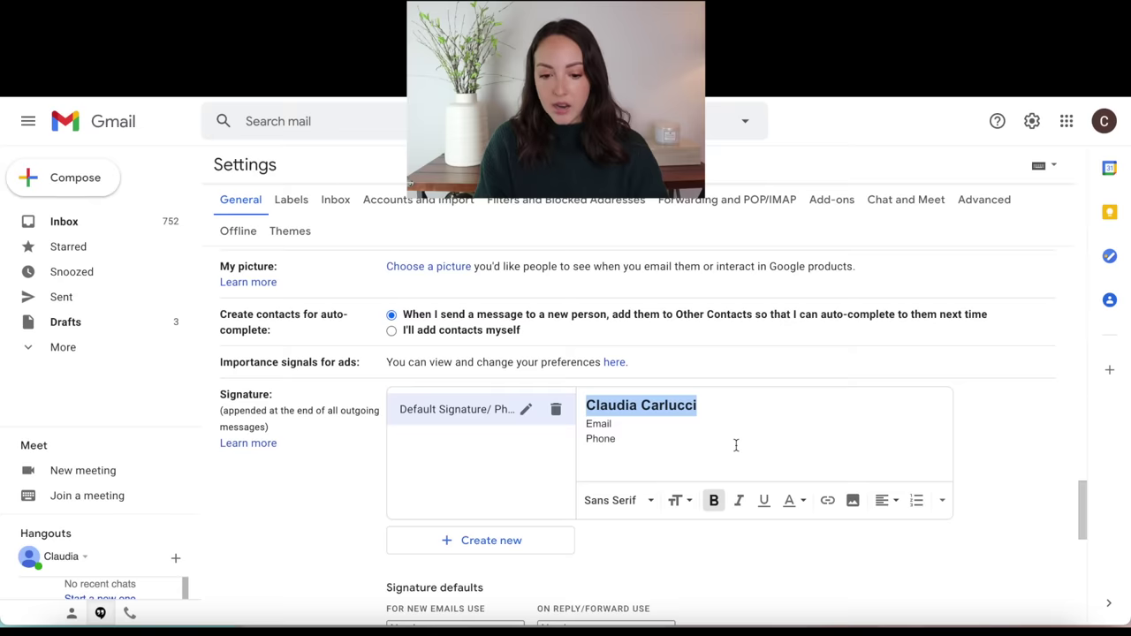
left_click(766, 501)
left_click(738, 500)
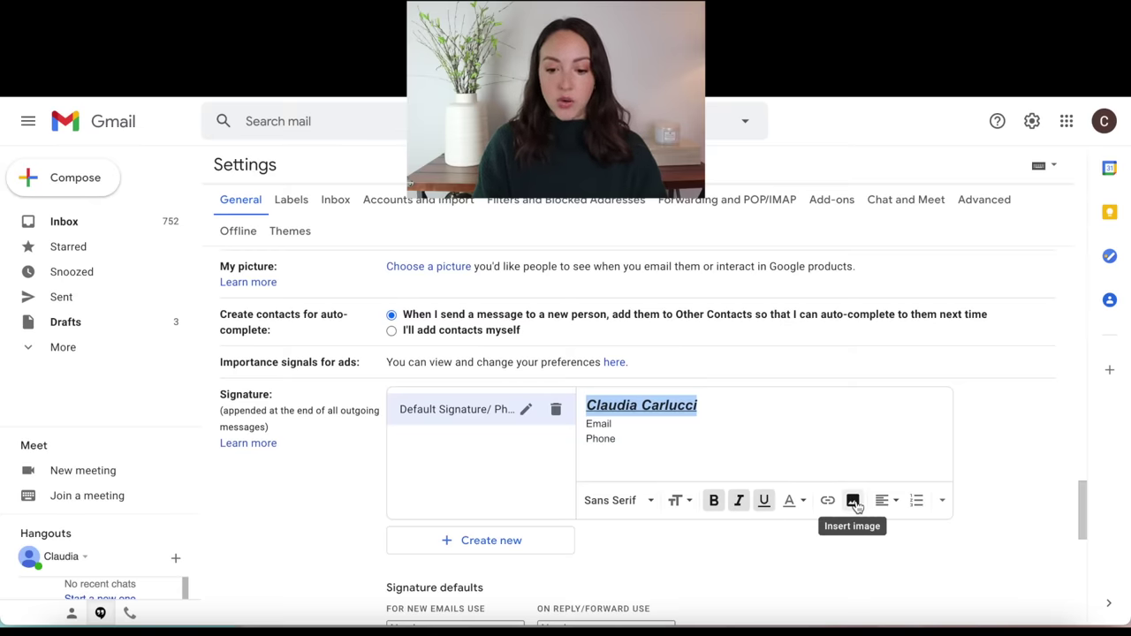
left_click(730, 433)
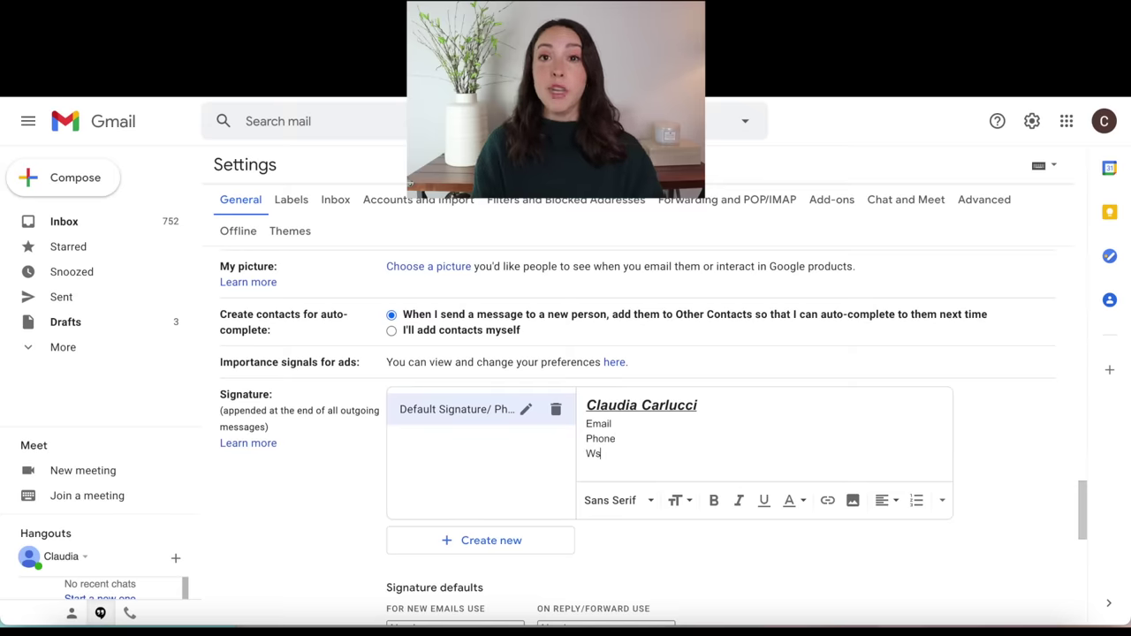
key("Return")
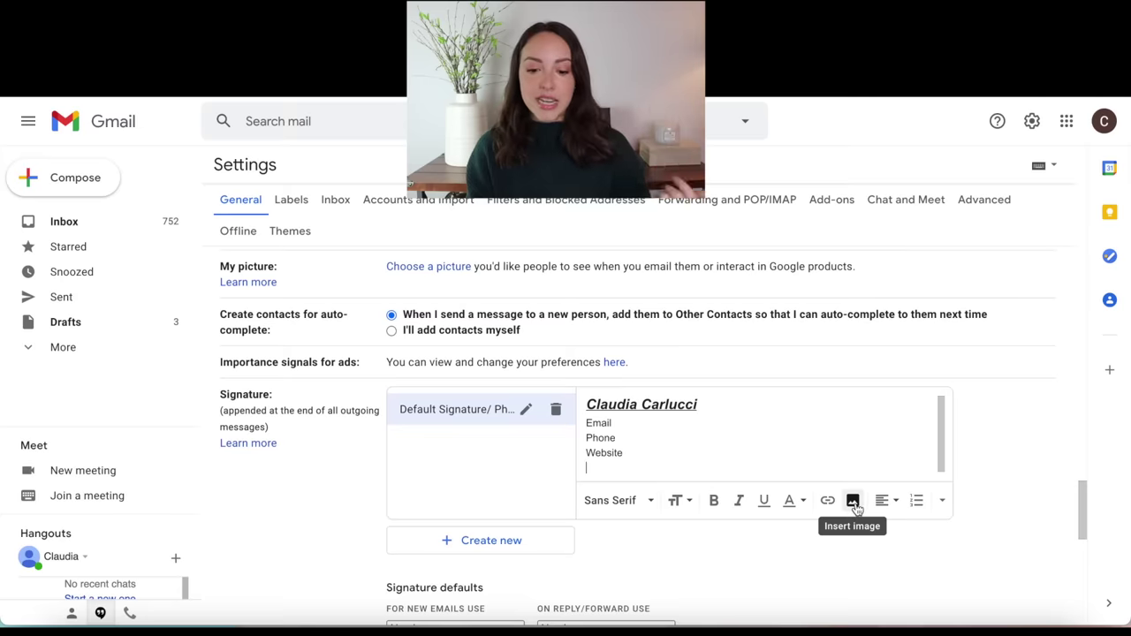
scroll(613, 328, "down", 2)
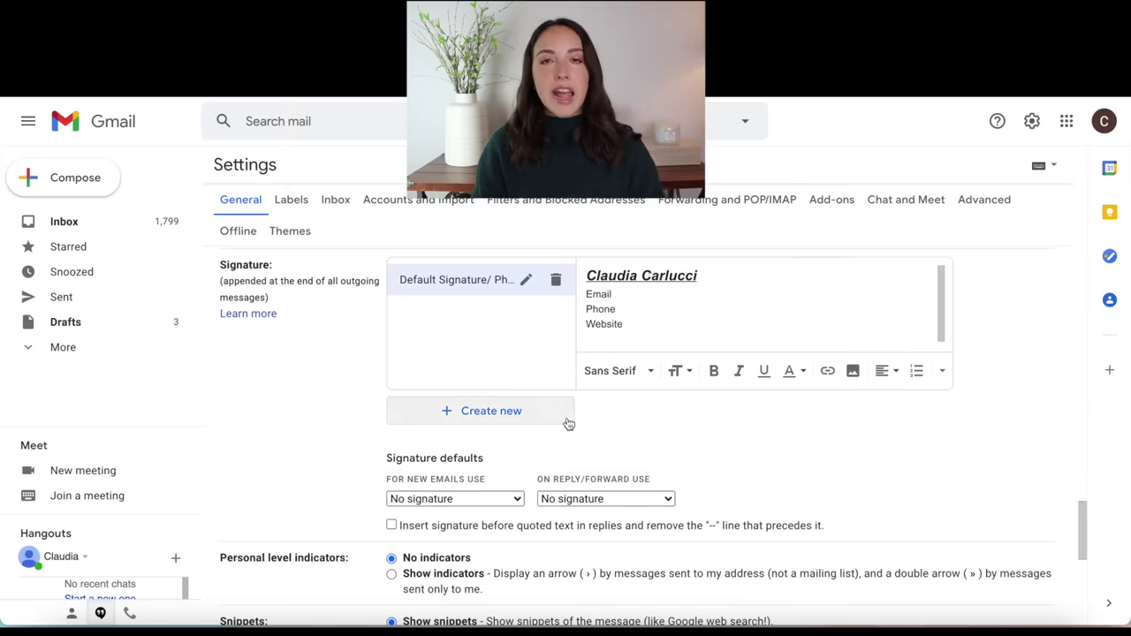
scroll(478, 479, "down", 1)
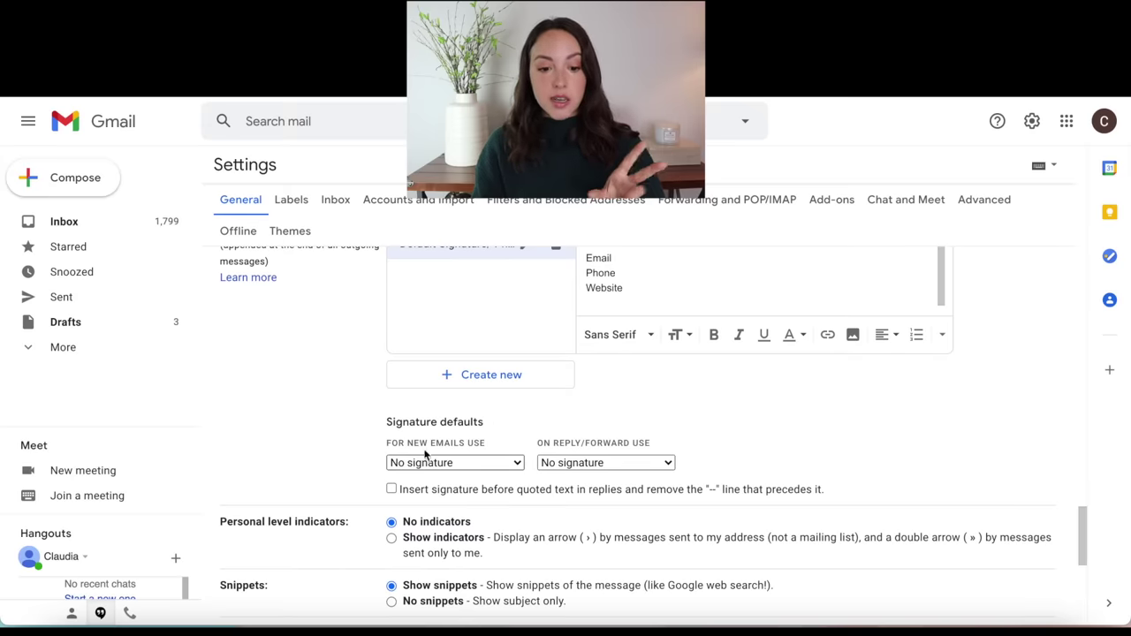
left_click(487, 463)
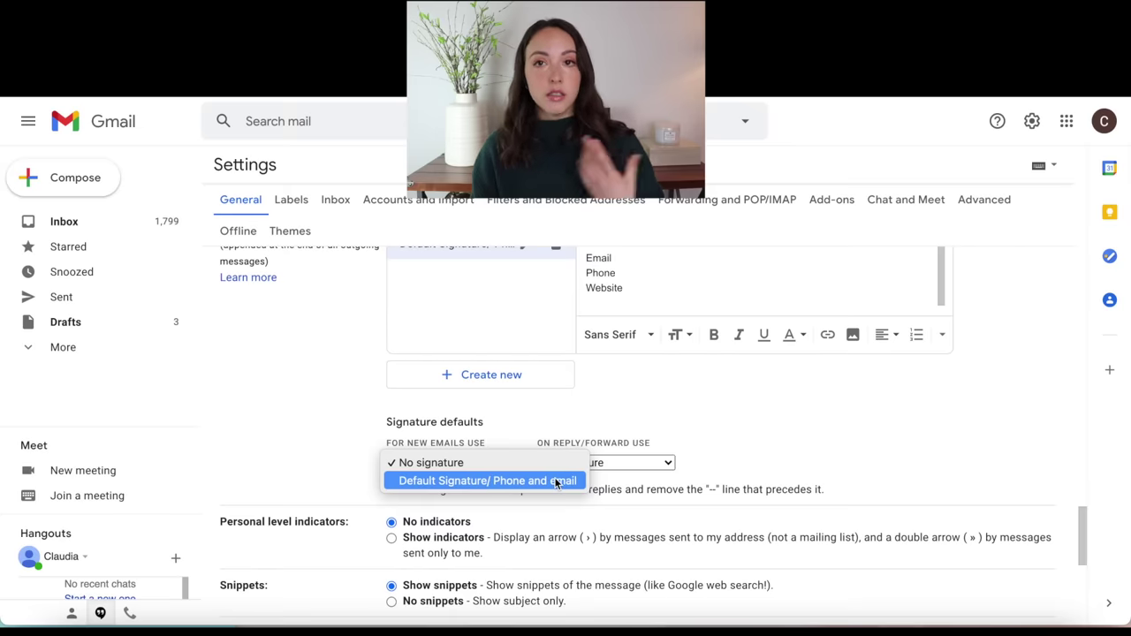
left_click(552, 424)
left_click(544, 443)
left_click_drag(545, 443, 651, 438)
left_click(651, 441)
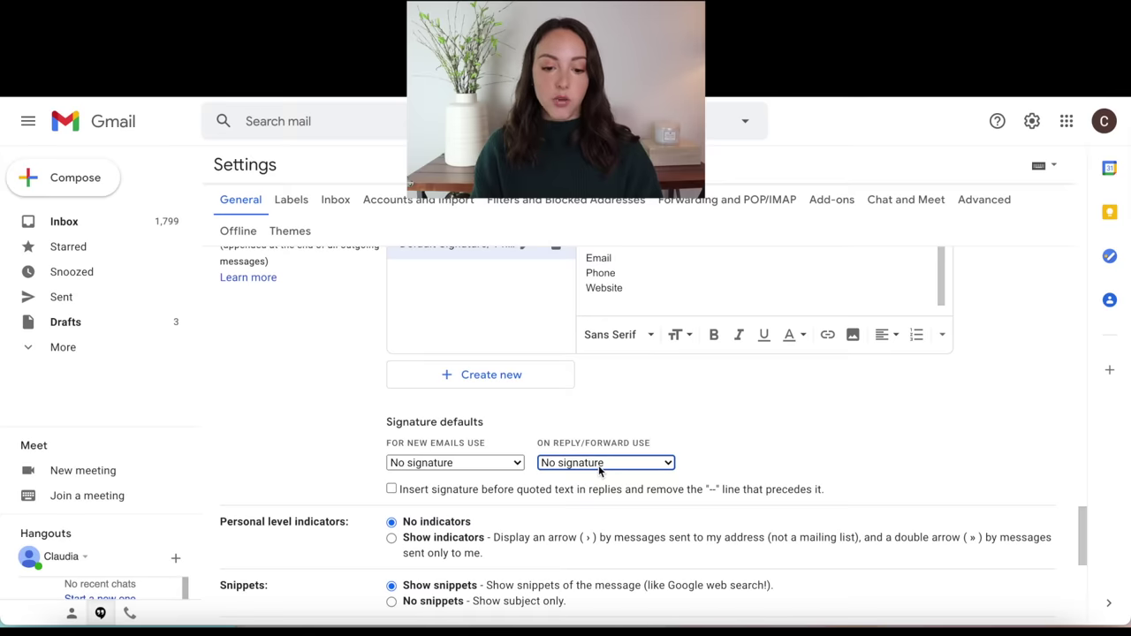
left_click(599, 468)
left_click(552, 428)
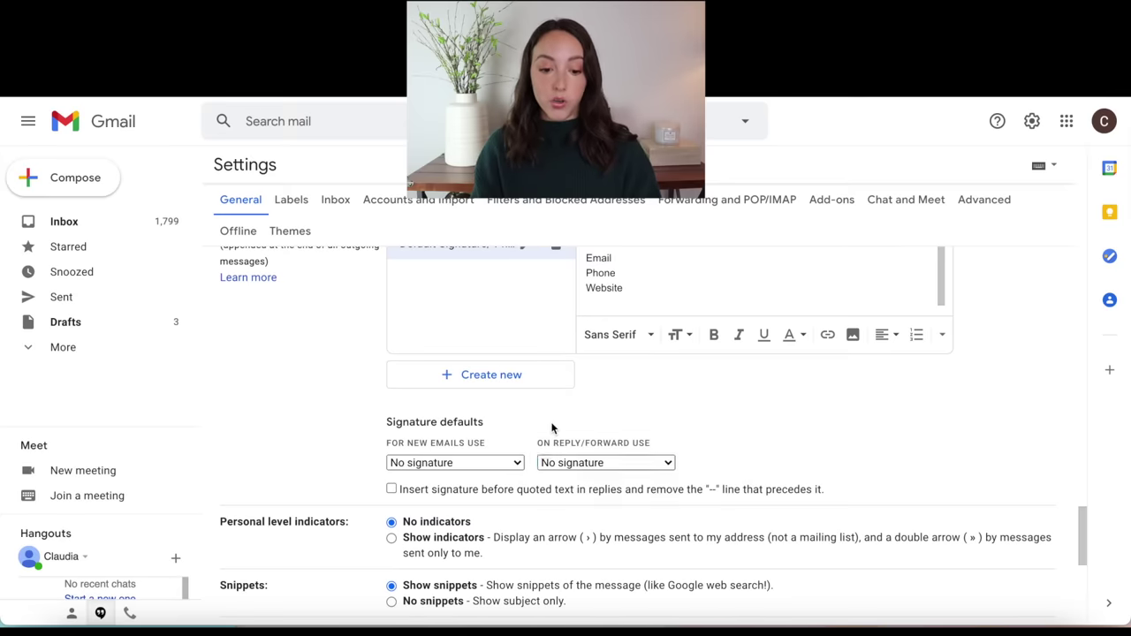
Use "Default Signature/ Phone and email" as the default for new emails and replies/forwards, inserting it before quoted text in replies.
left_click(458, 466)
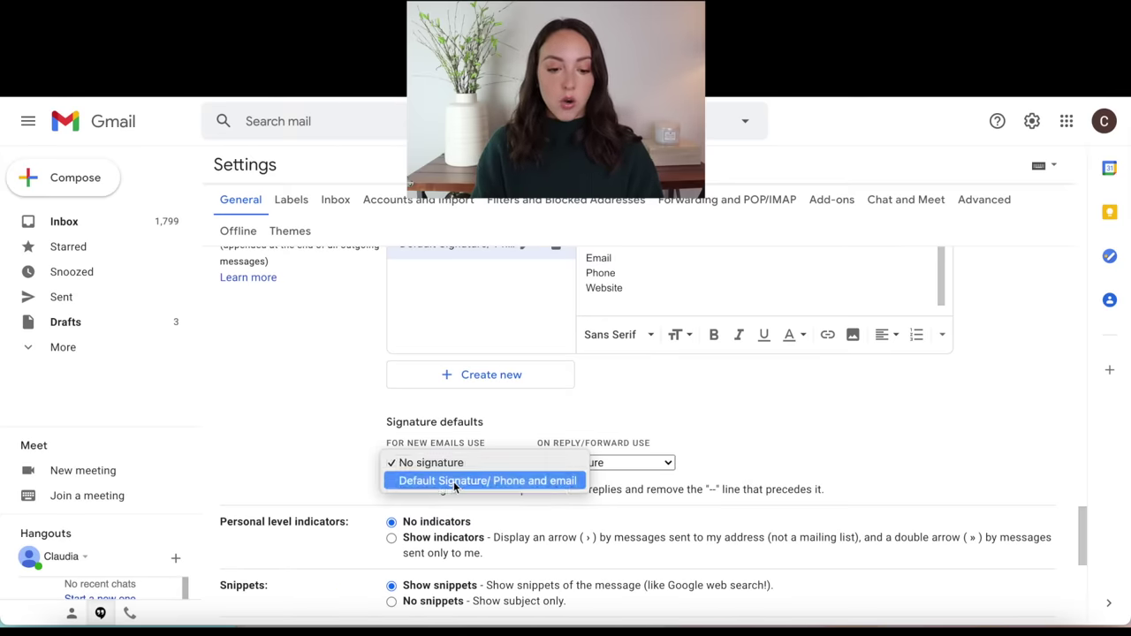
left_click(454, 482)
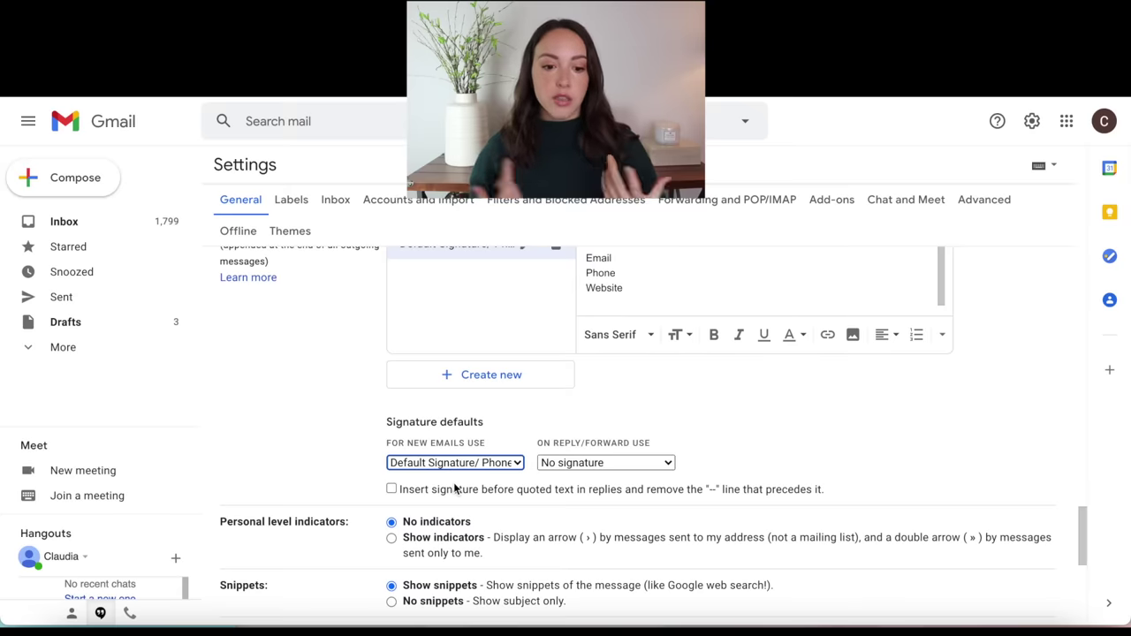
left_click(564, 464)
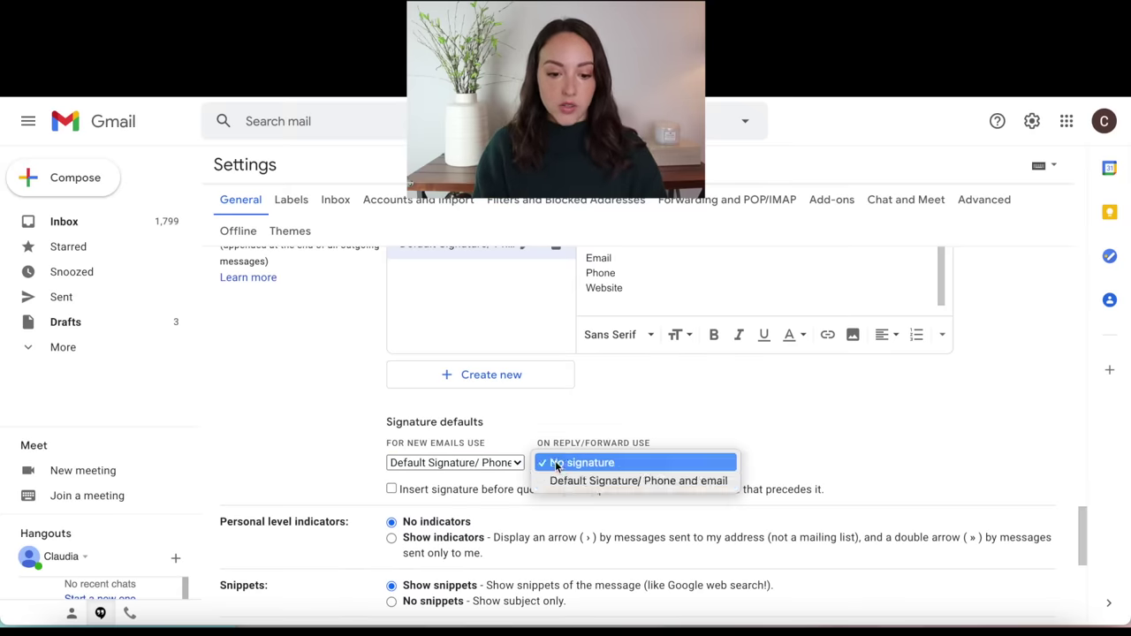
left_click(565, 483)
scroll(565, 490, "down", 1)
left_click(597, 463)
scroll(596, 466, "down", 5)
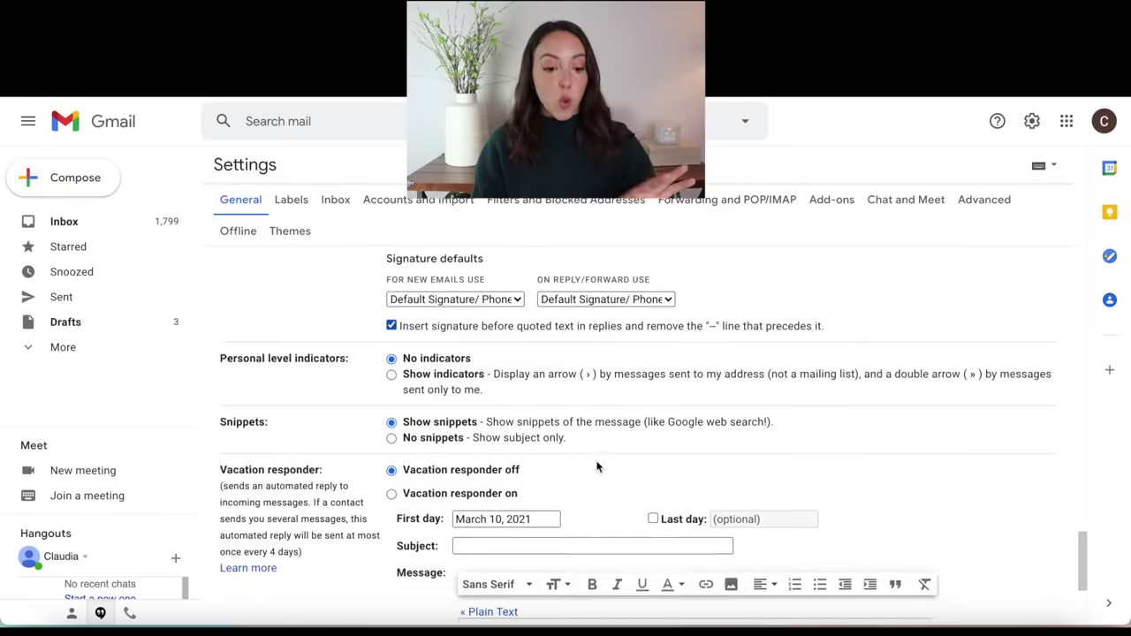
Save the settings changes and start a new message with "Hello" and blank lines above the signature.
left_click(618, 542)
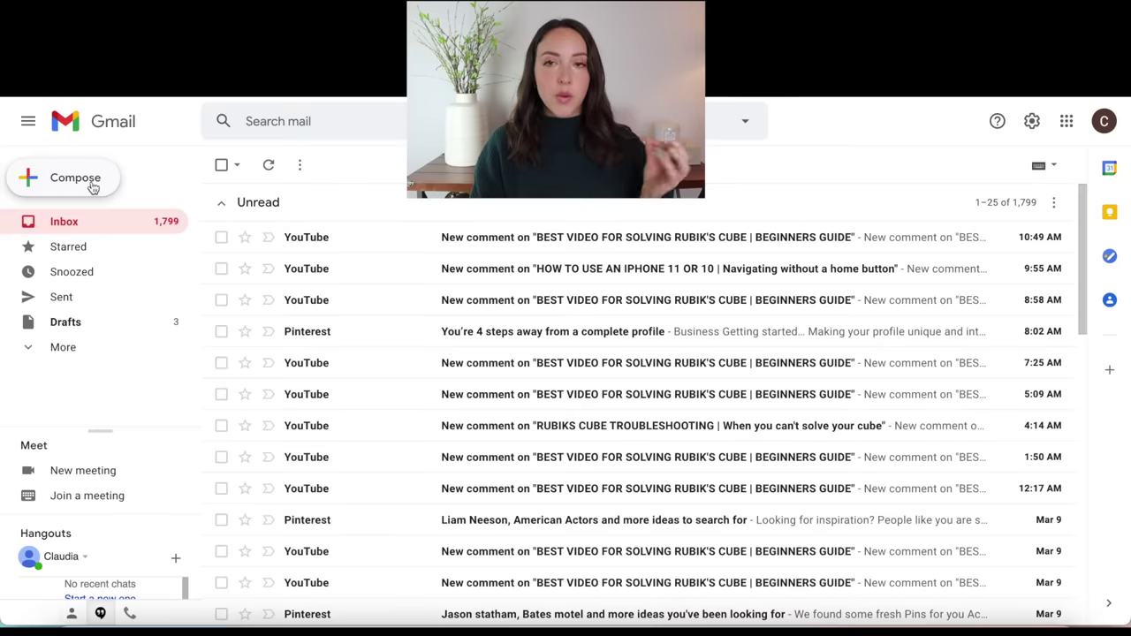
left_click(90, 185)
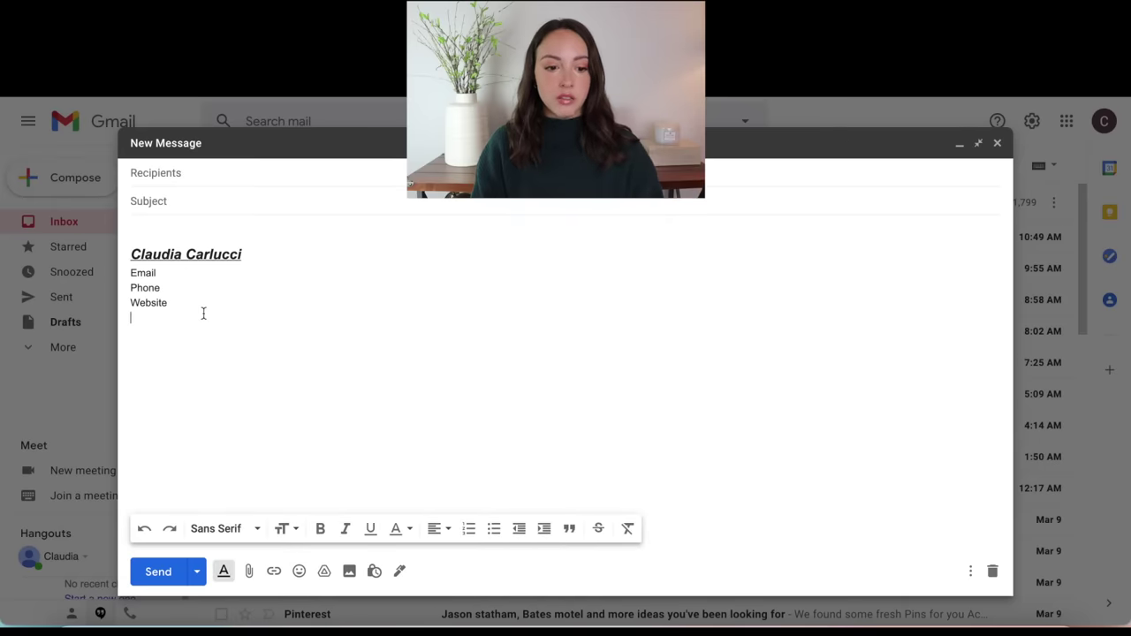
left_click(140, 232)
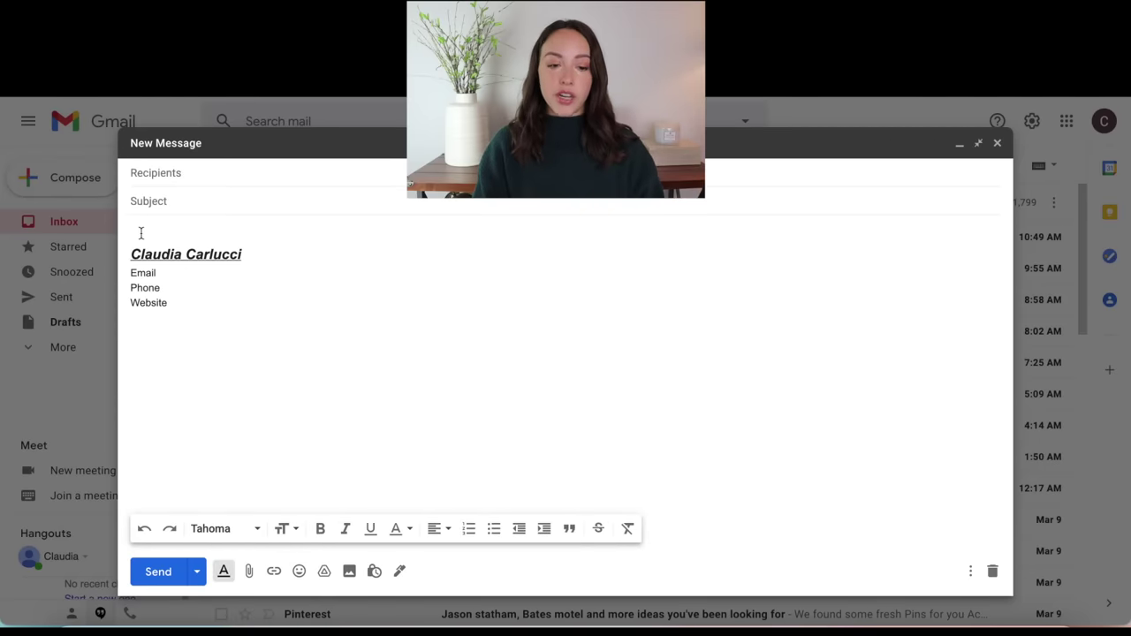
type("Hell")
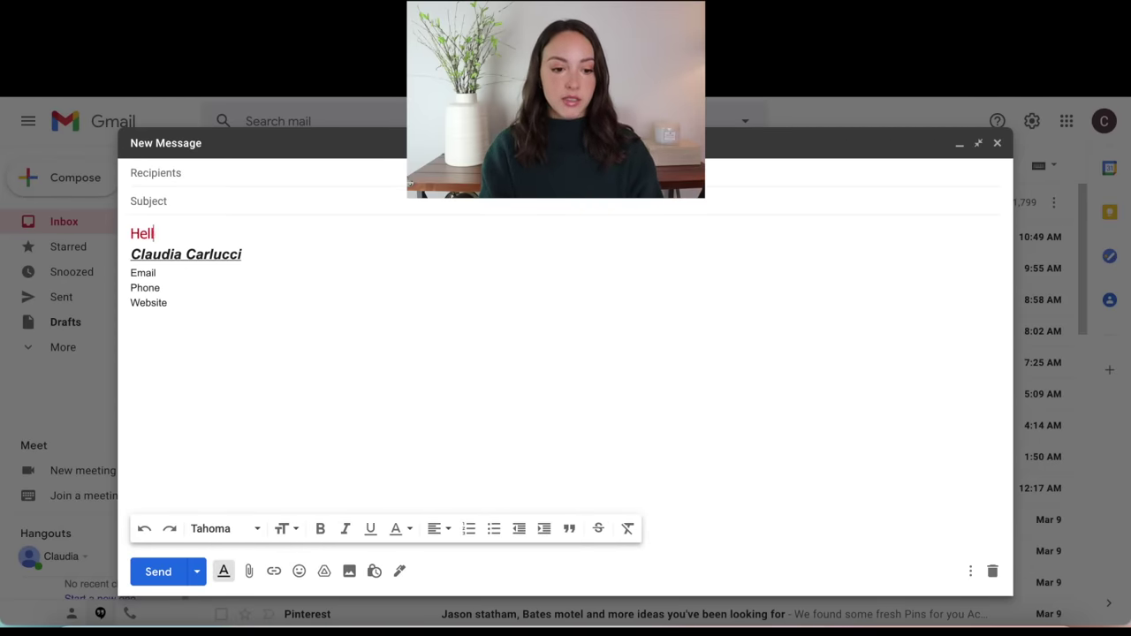
type("o")
key("Return")
key("Return")
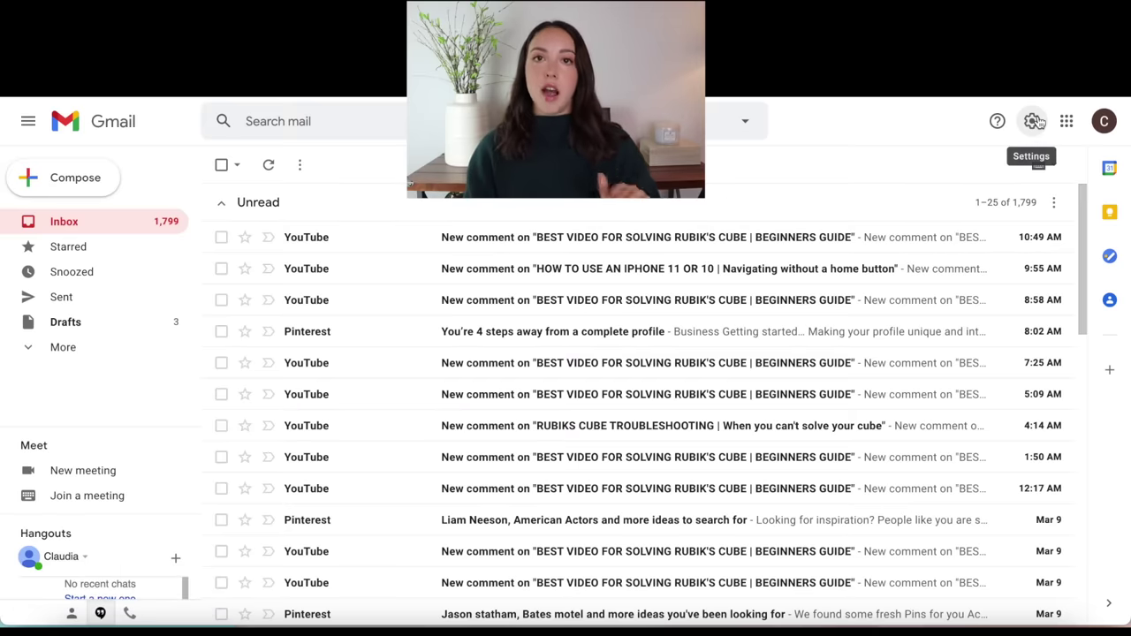
Turn on the vacation responder in the general settings with first day March 10, 2021 and no last day.
left_click(1035, 121)
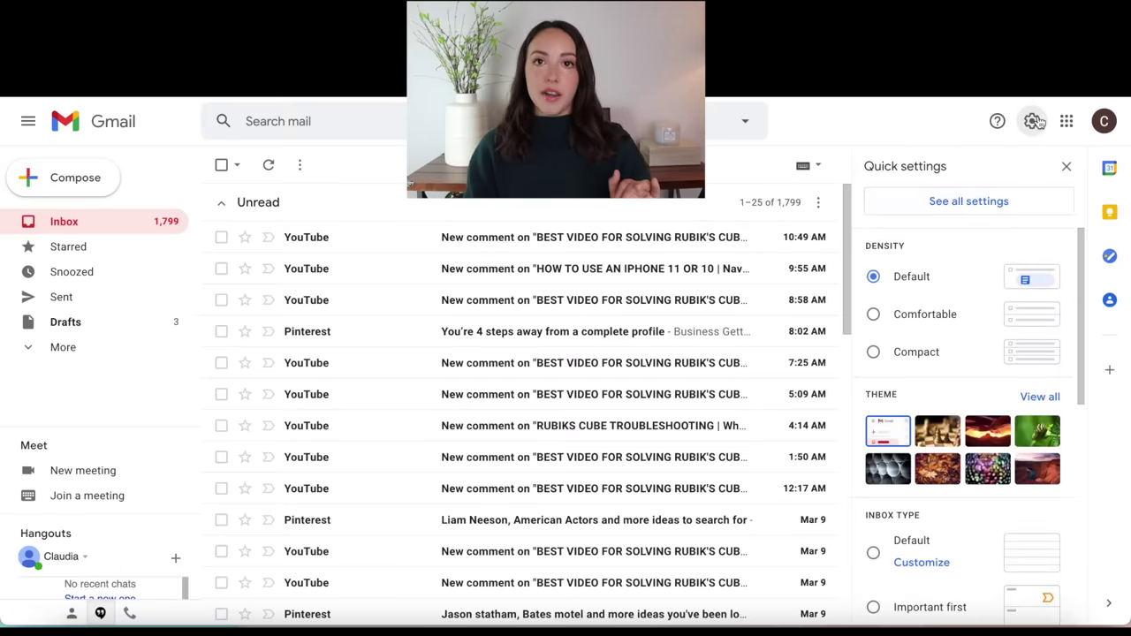
left_click(977, 203)
scroll(639, 344, "down", 15)
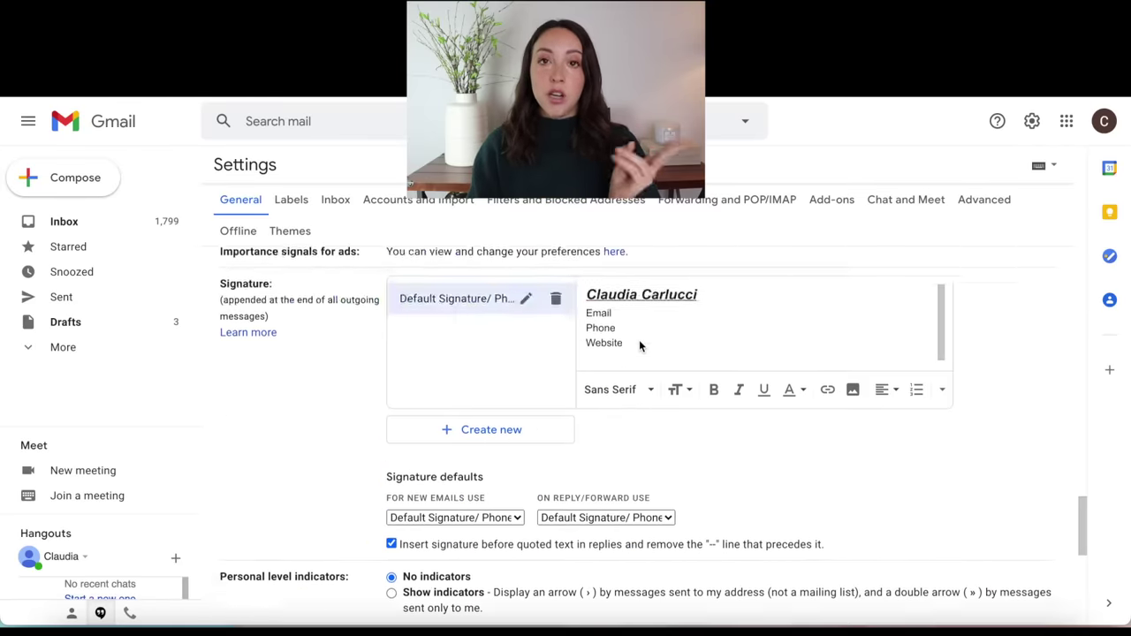
scroll(639, 340, "down", 5)
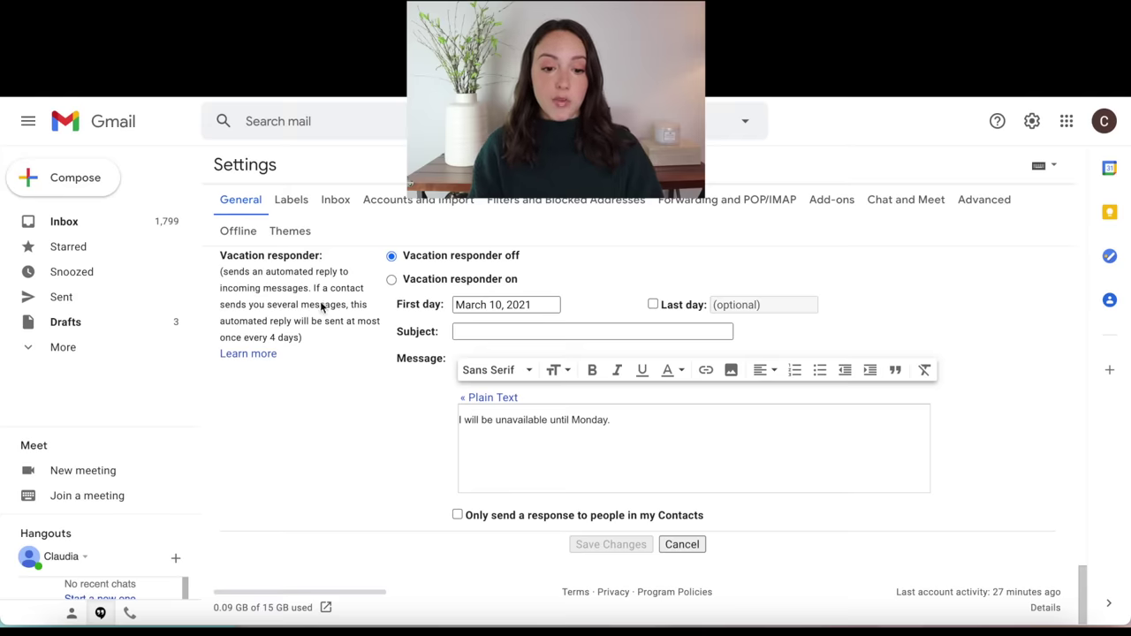
left_click(391, 280)
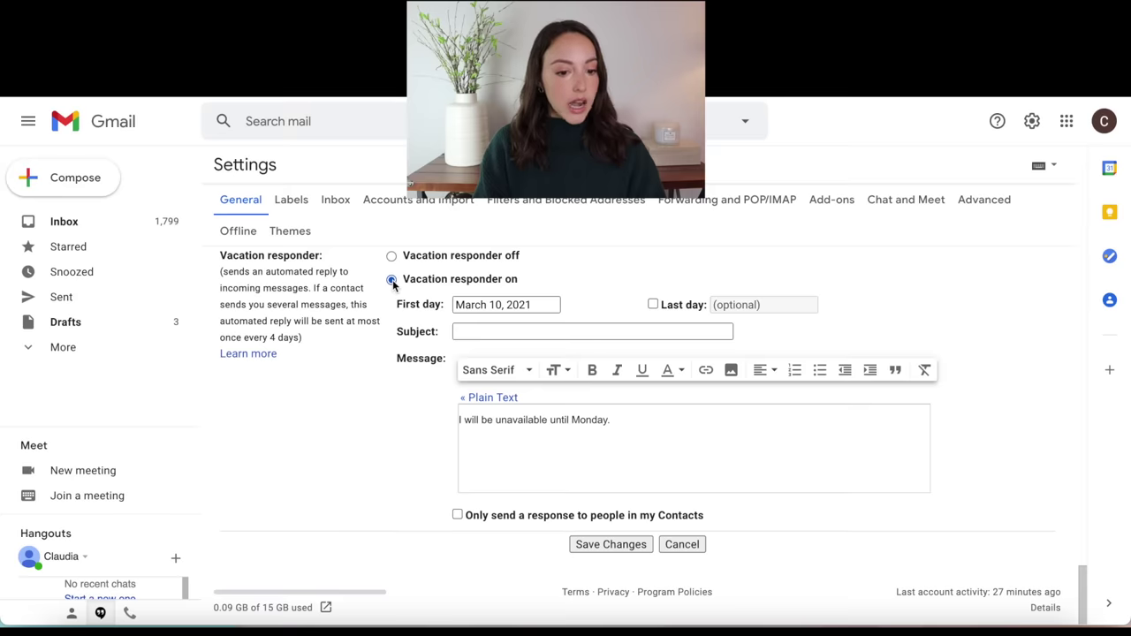
left_click(652, 305)
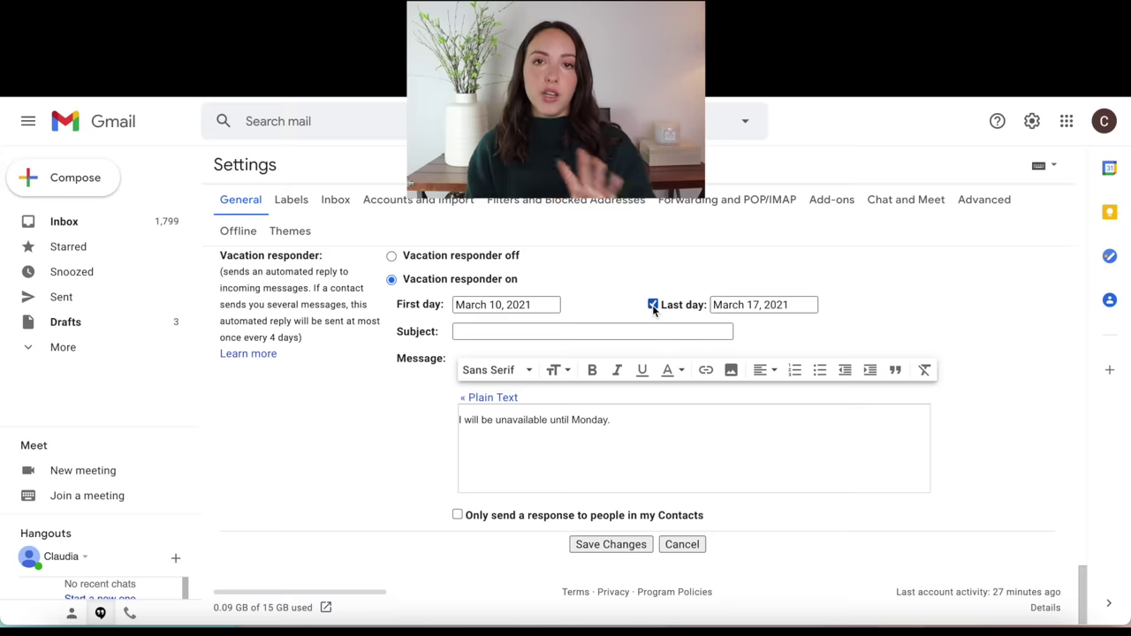
left_click(652, 305)
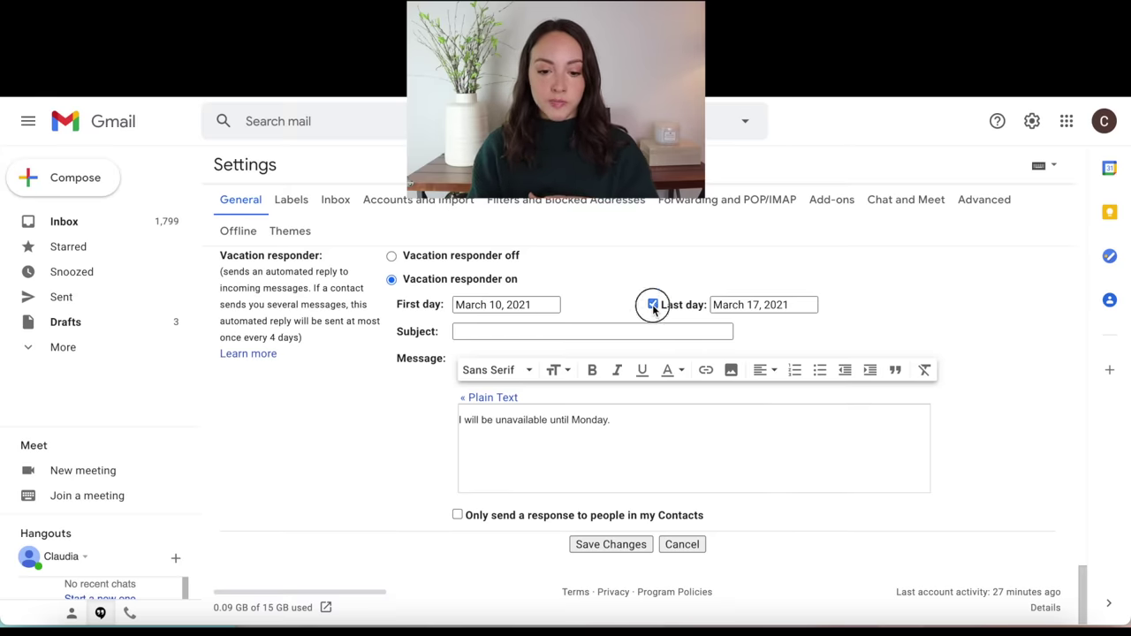
Save the vacation responder with the subject "Out of Office" and end the active responder from the inbox.
left_click(563, 331)
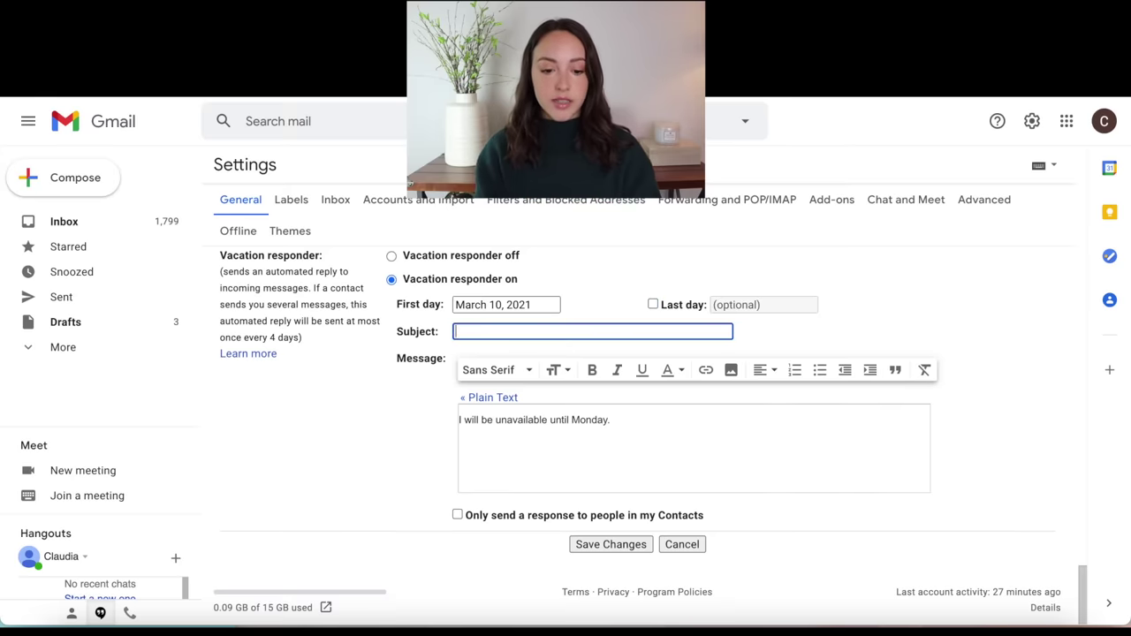
left_click(642, 419)
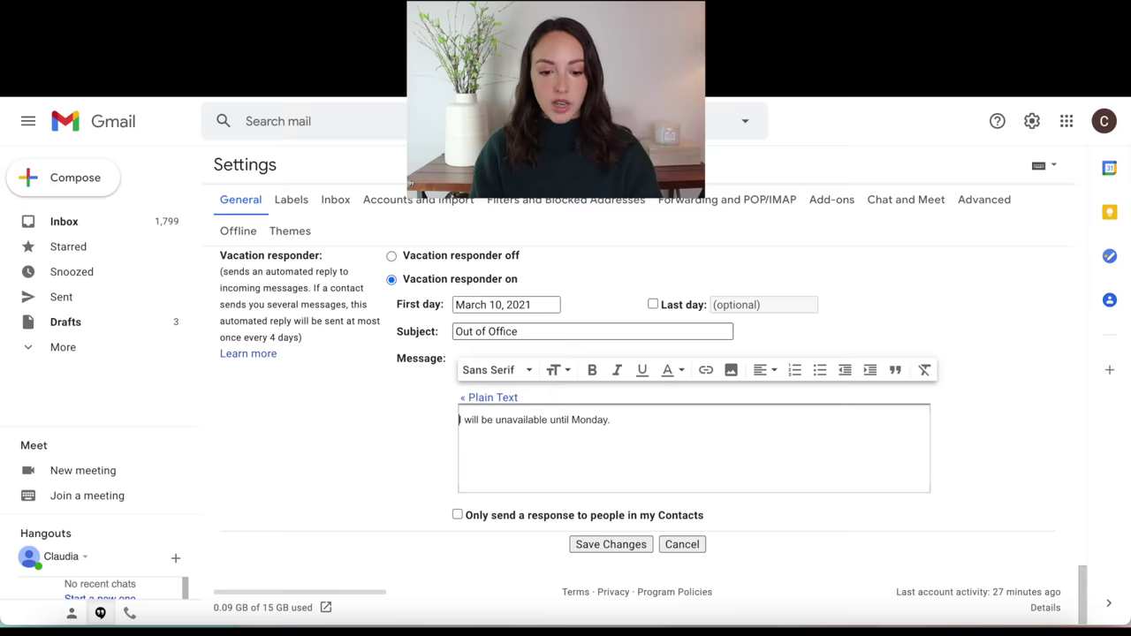
left_click(611, 548)
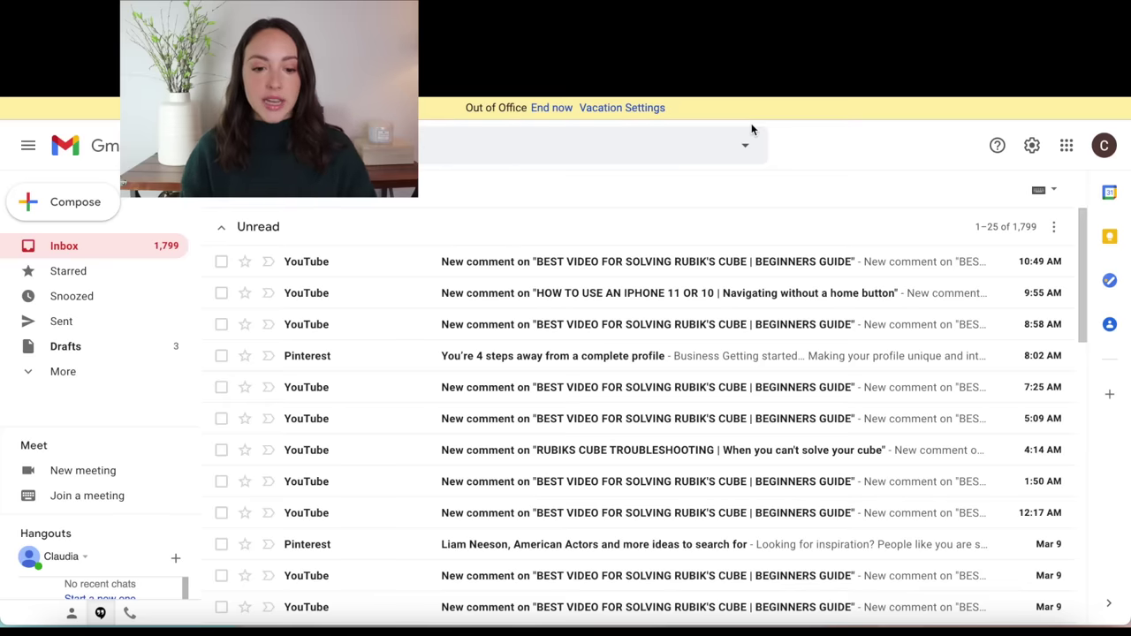
left_click(548, 110)
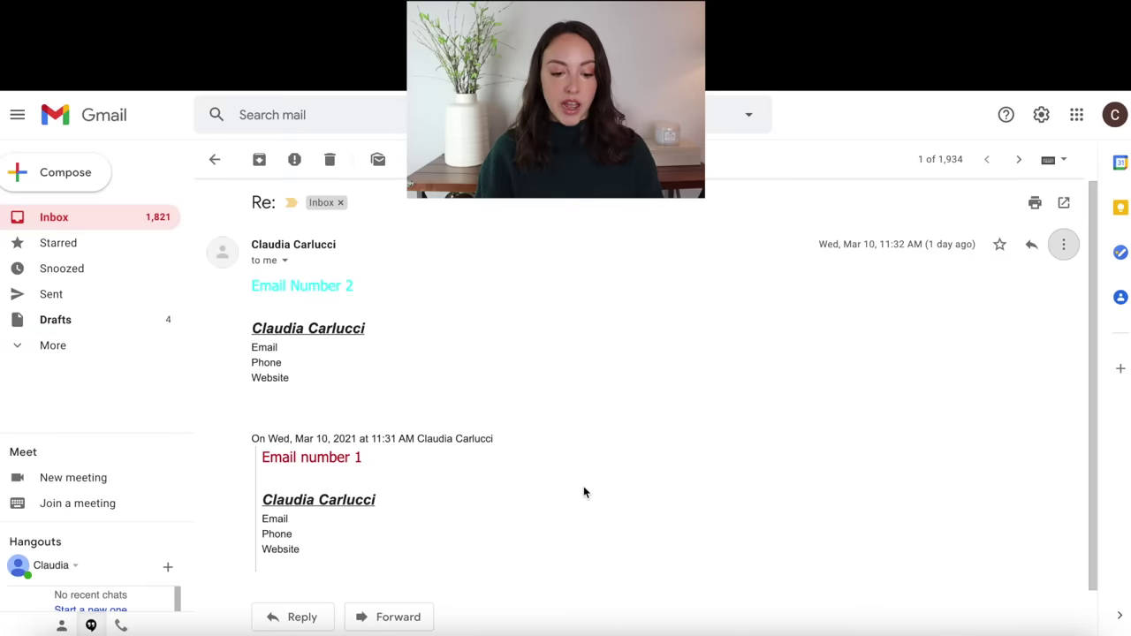
Start forwarding the "Email Number 2" message and review the signature, forwarded header and quoted thread in the draft.
left_click(1064, 247)
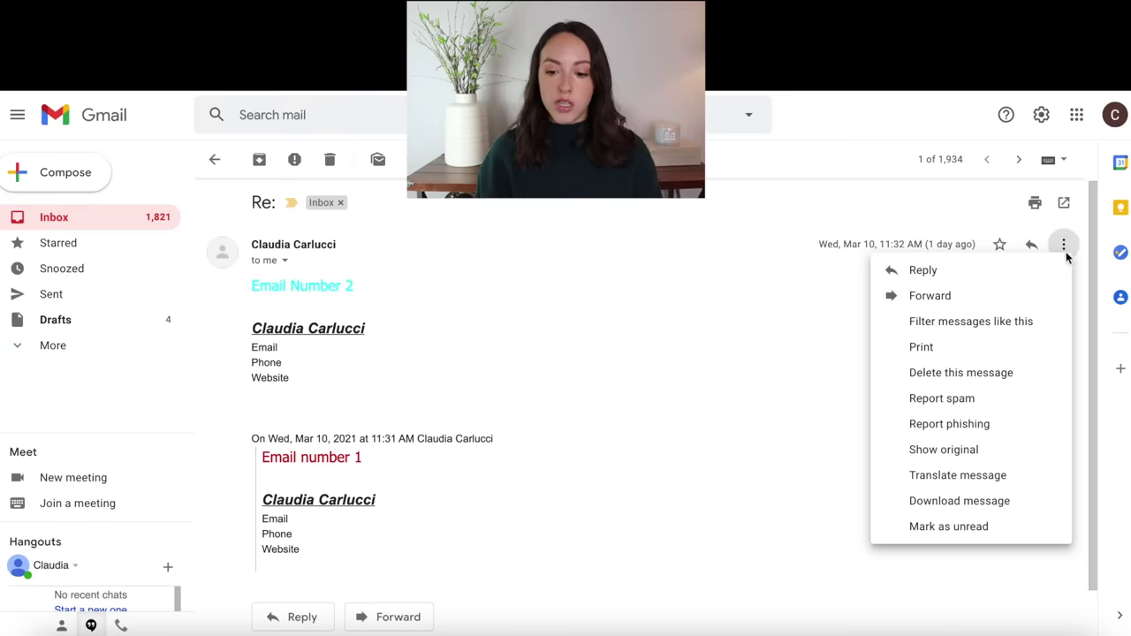
left_click(1030, 295)
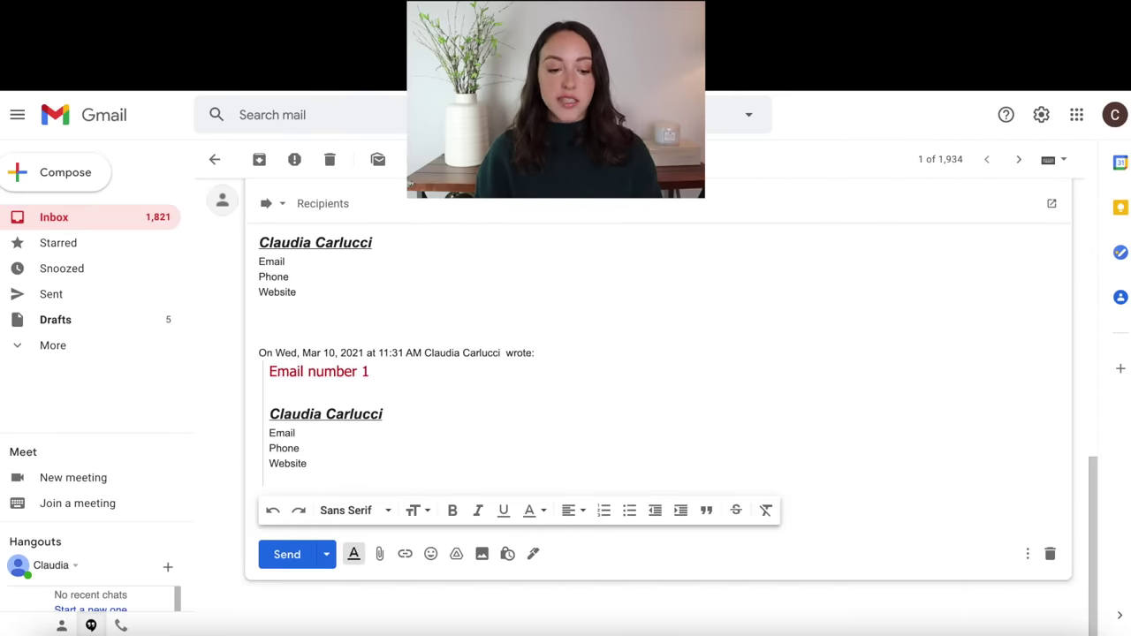
scroll(658, 398, "up", 5)
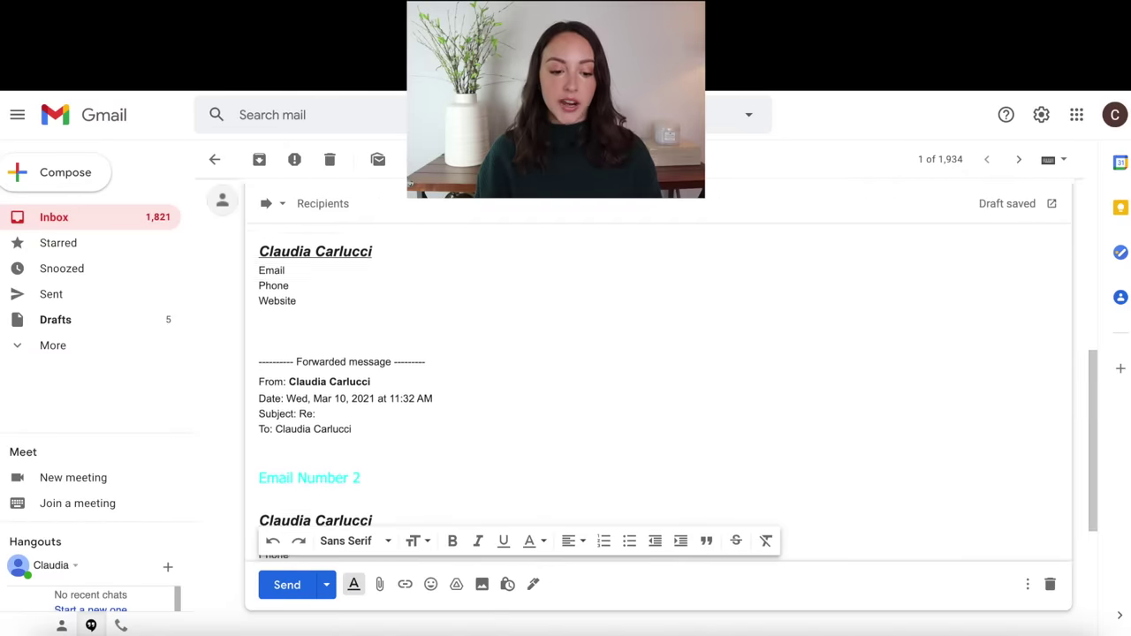
scroll(658, 397, "up", 1)
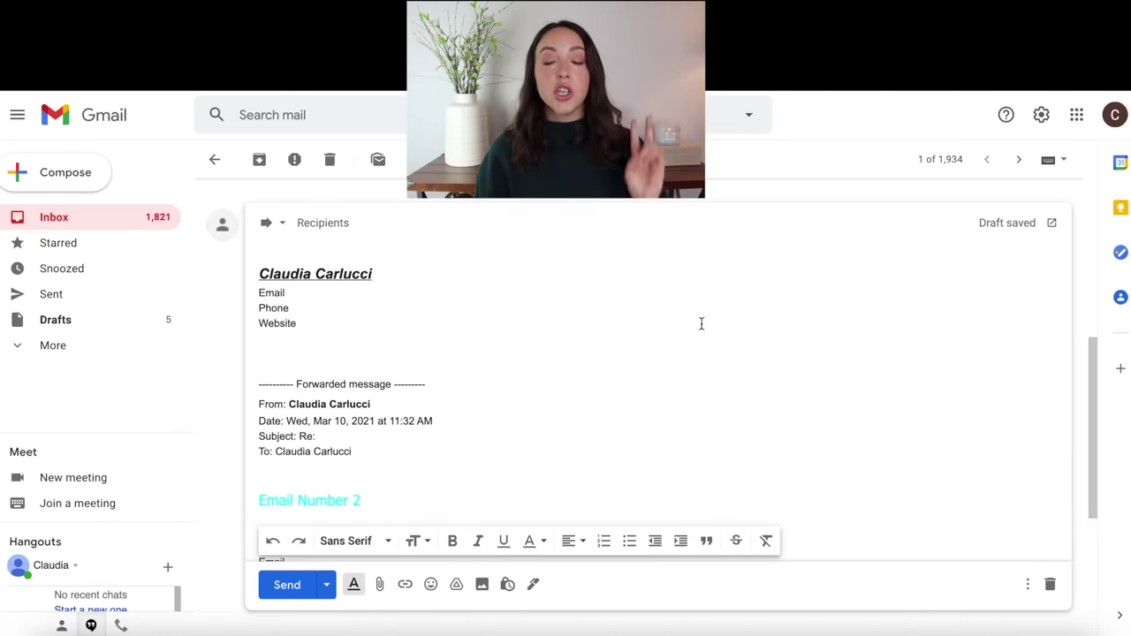
scroll(701, 323, "down", 1)
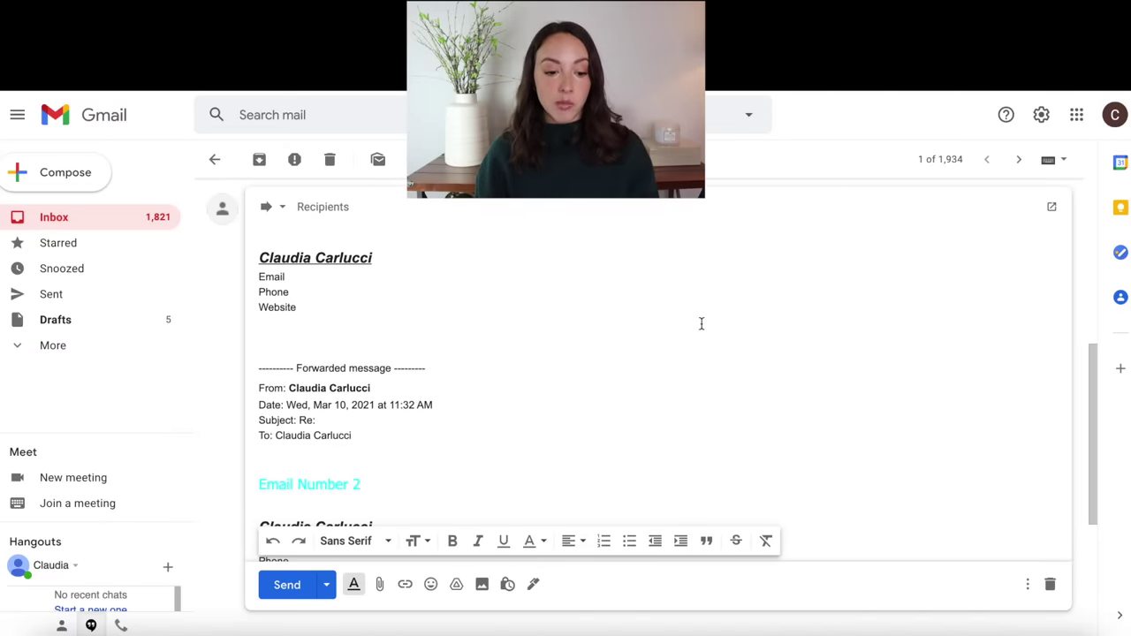
scroll(701, 323, "down", 2)
scroll(701, 324, "down", 3)
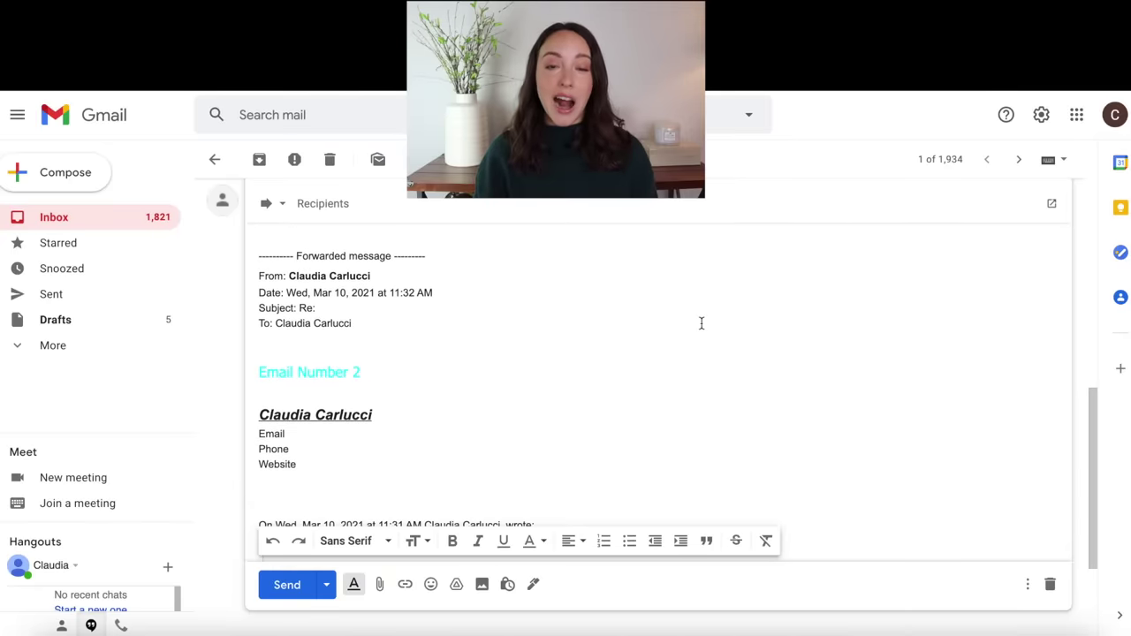
scroll(701, 323, "down", 2)
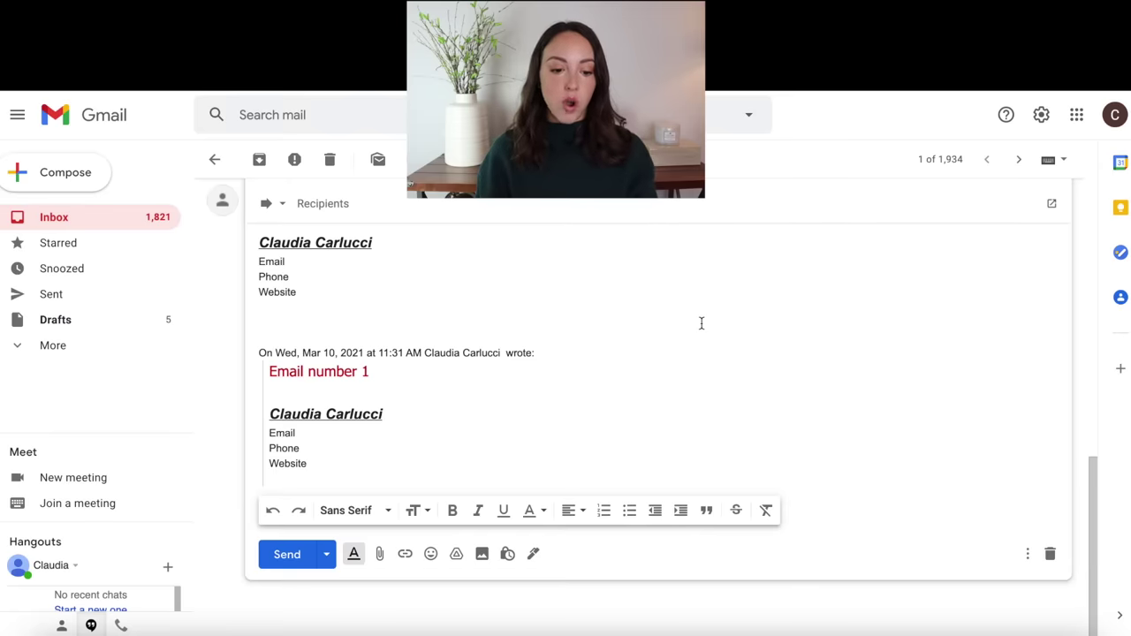
Delete the quoted "Email number 1" message, including its date line and signature, from the end of the forward.
scroll(701, 324, "up", 3)
scroll(701, 323, "down", 2)
left_click_drag(348, 485, 253, 323)
key("BackSpace")
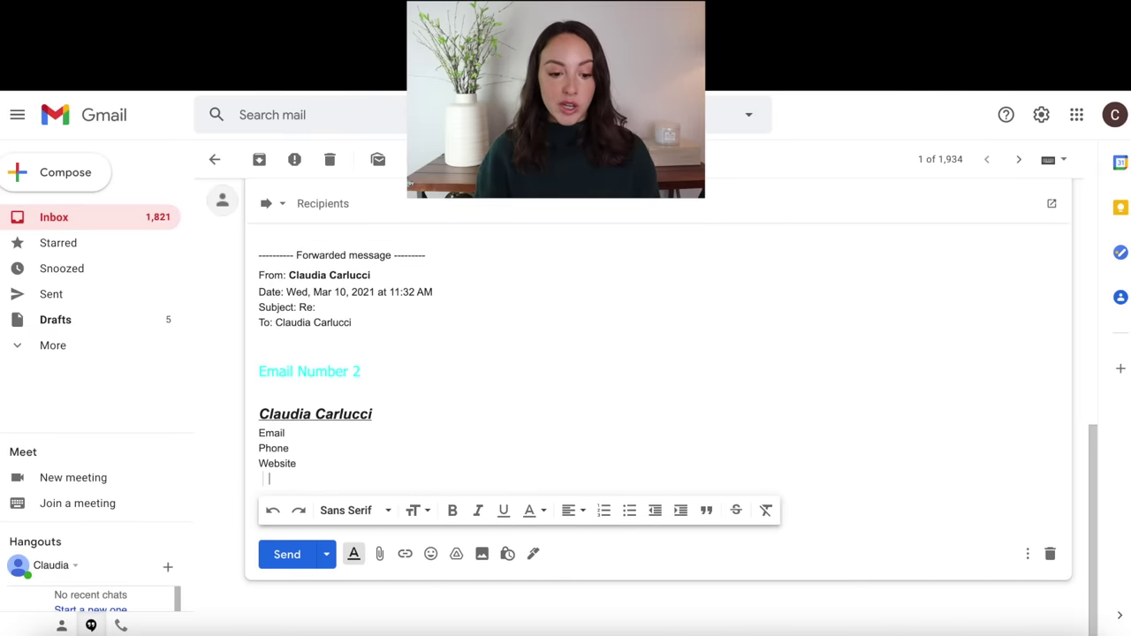
key("BackSpace")
Delete the From, Date, Subject and To lines beneath the "Forwarded message" heading.
scroll(497, 370, "up", 1)
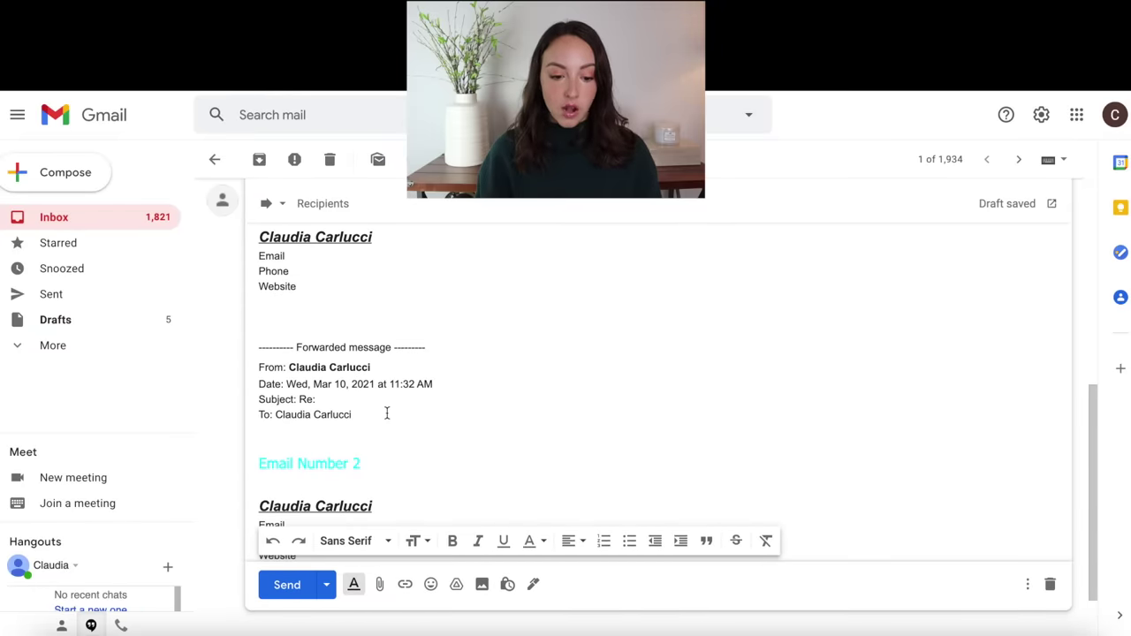
left_click_drag(351, 412, 252, 370)
key("BackSpace")
key("BackSpace")
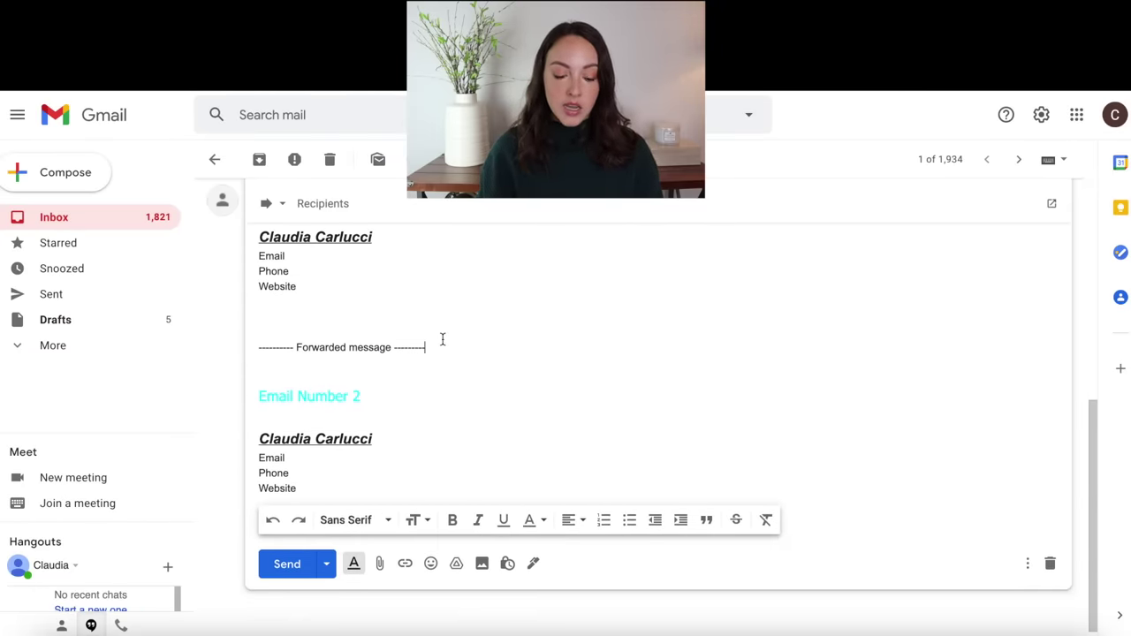
Delete the "Forwarded message" heading and the extra blank lines above "Email Number 2".
left_click(307, 417)
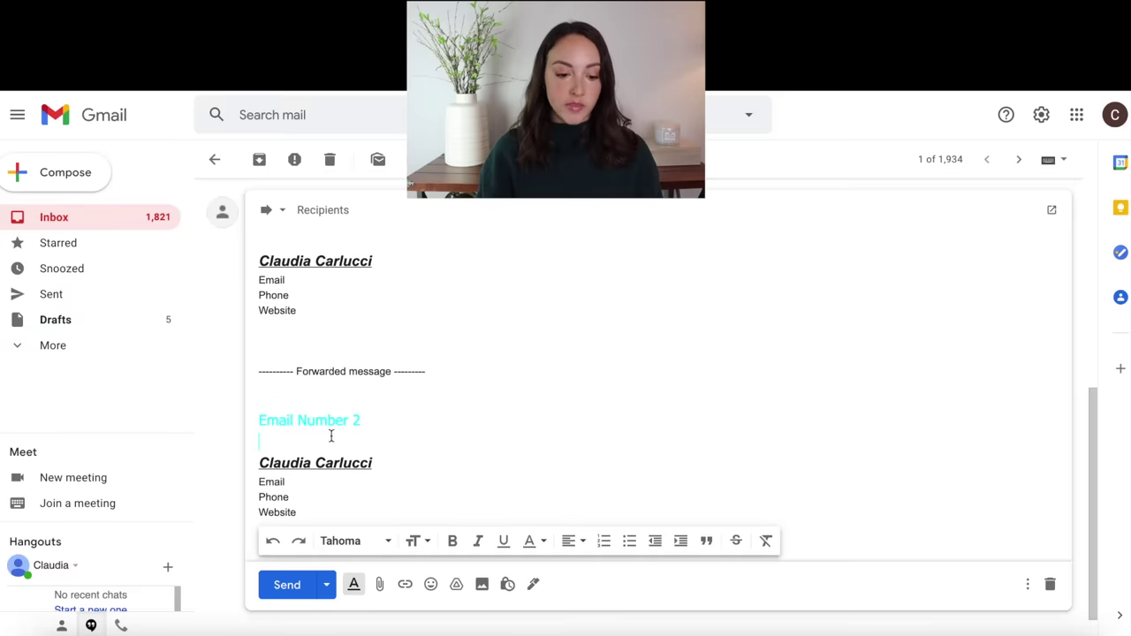
left_click(256, 383)
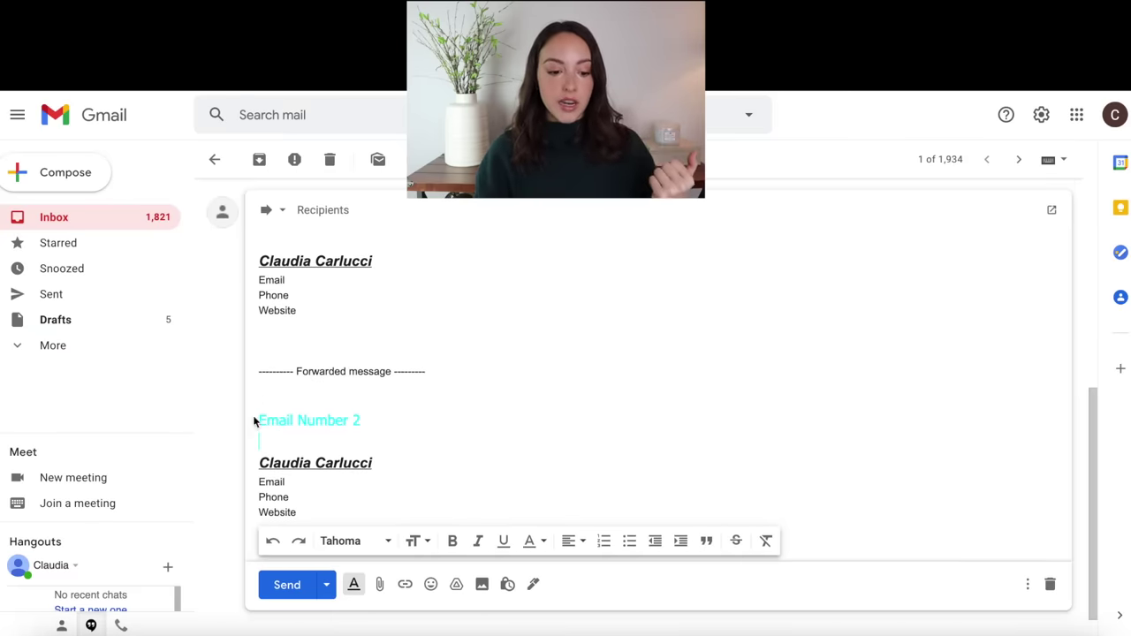
left_click(289, 334)
left_click_drag(459, 356, 270, 350)
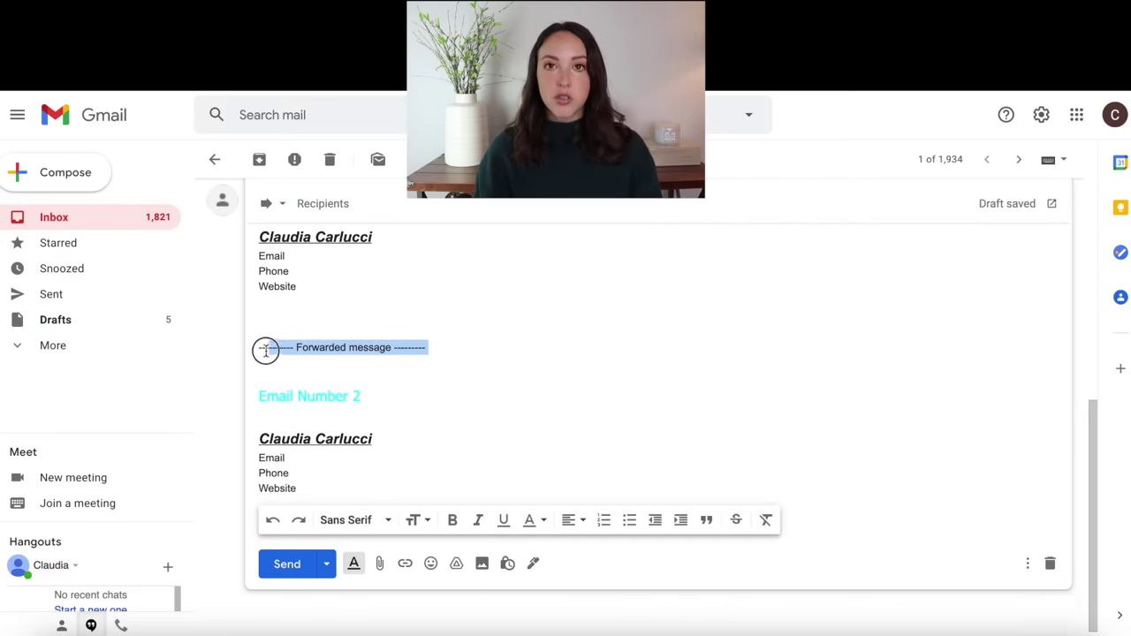
key("BackSpace")
key("BackSpace")
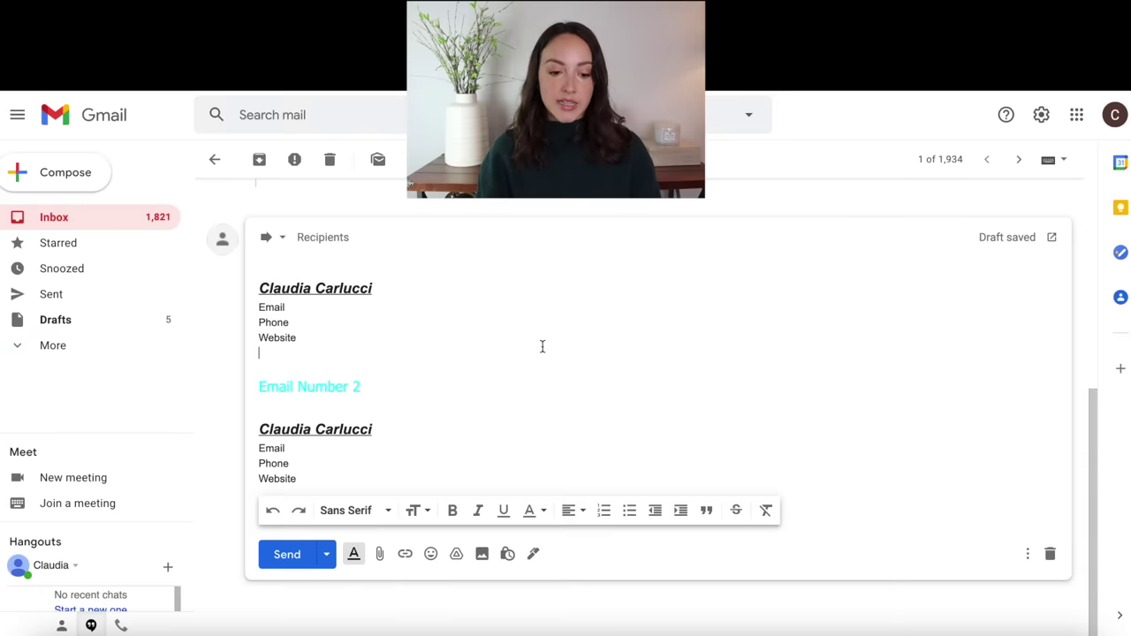
Attach "Screen Shot 2021-03-10 at 10.42.59 PM.png" to the forward and remove the attachment again.
left_click(380, 554)
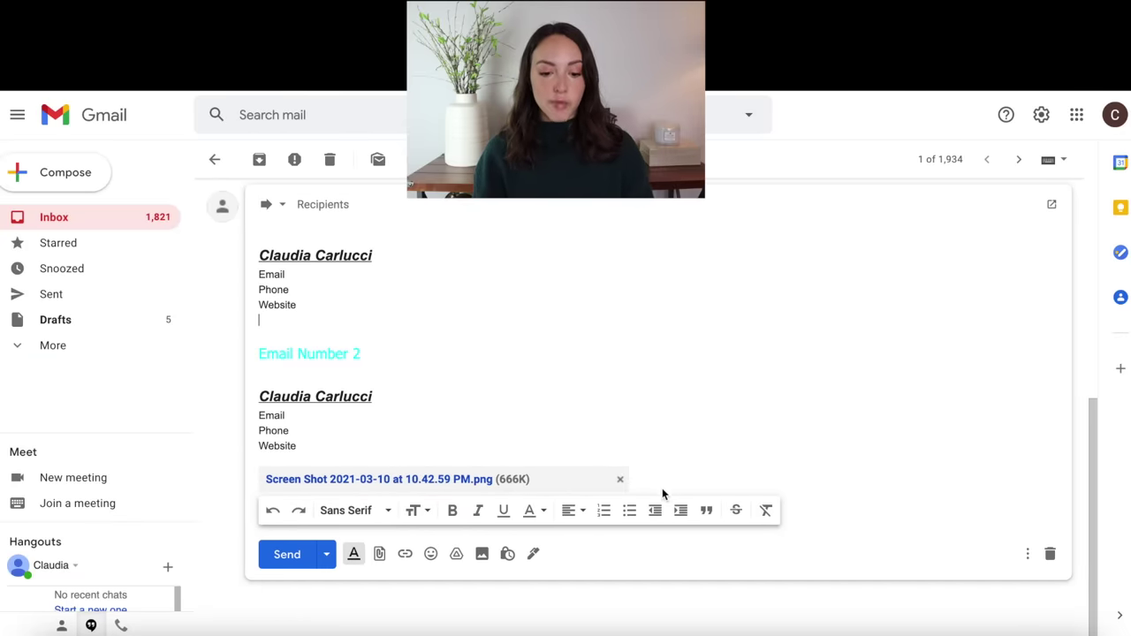
left_click(621, 481)
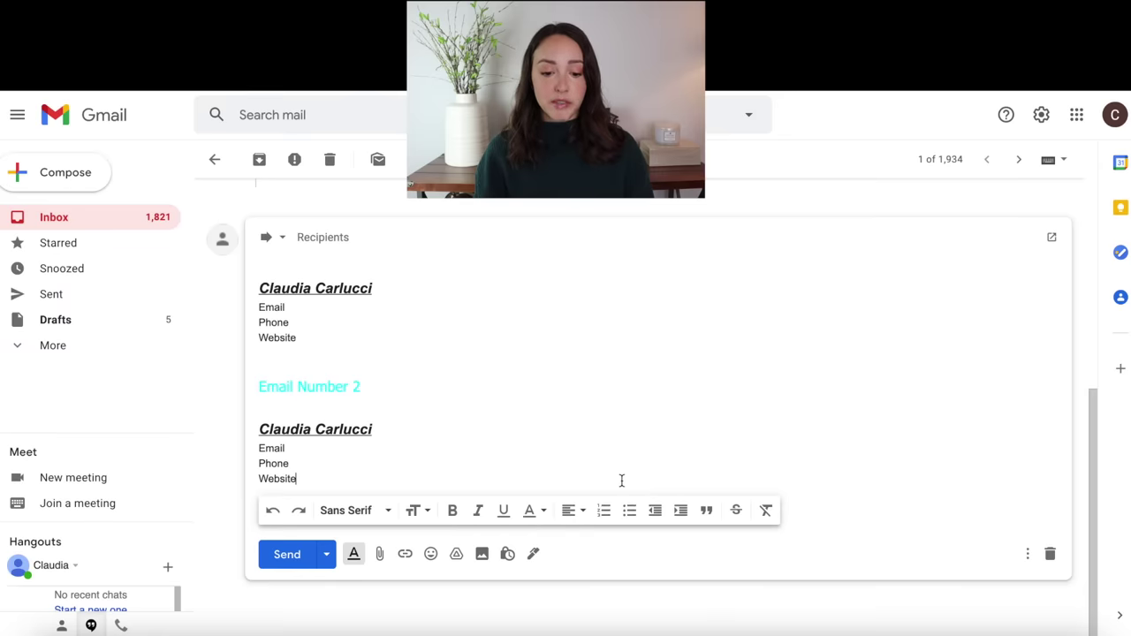
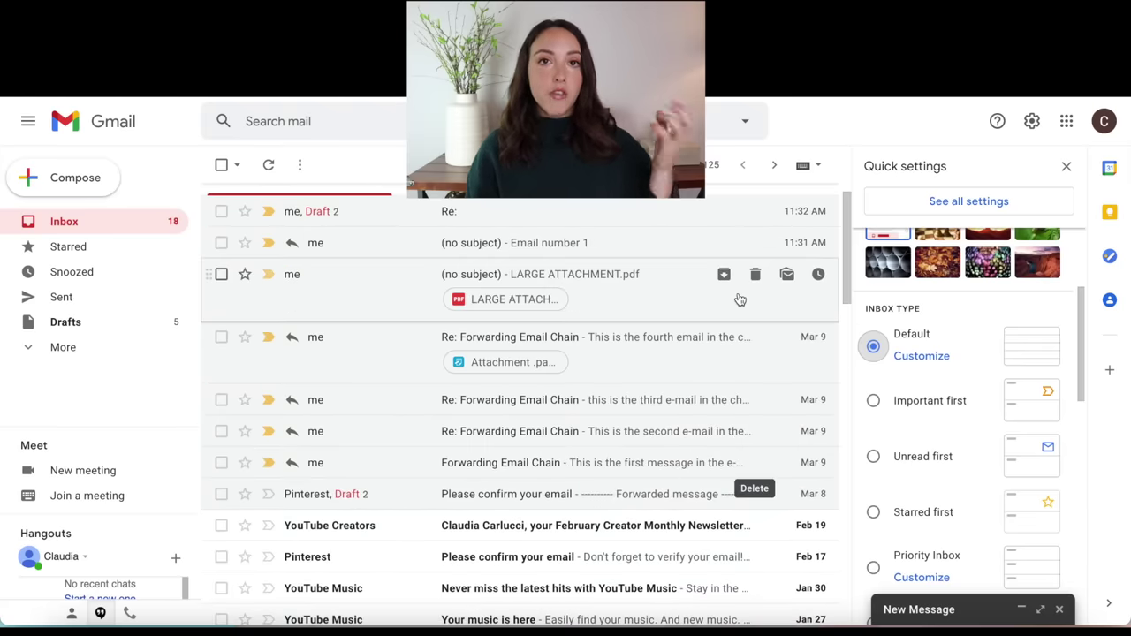
Switch the inbox type from the default to Unread first, close the quick settings and review the Unread and Everything else sections.
scroll(606, 353, "up", 1)
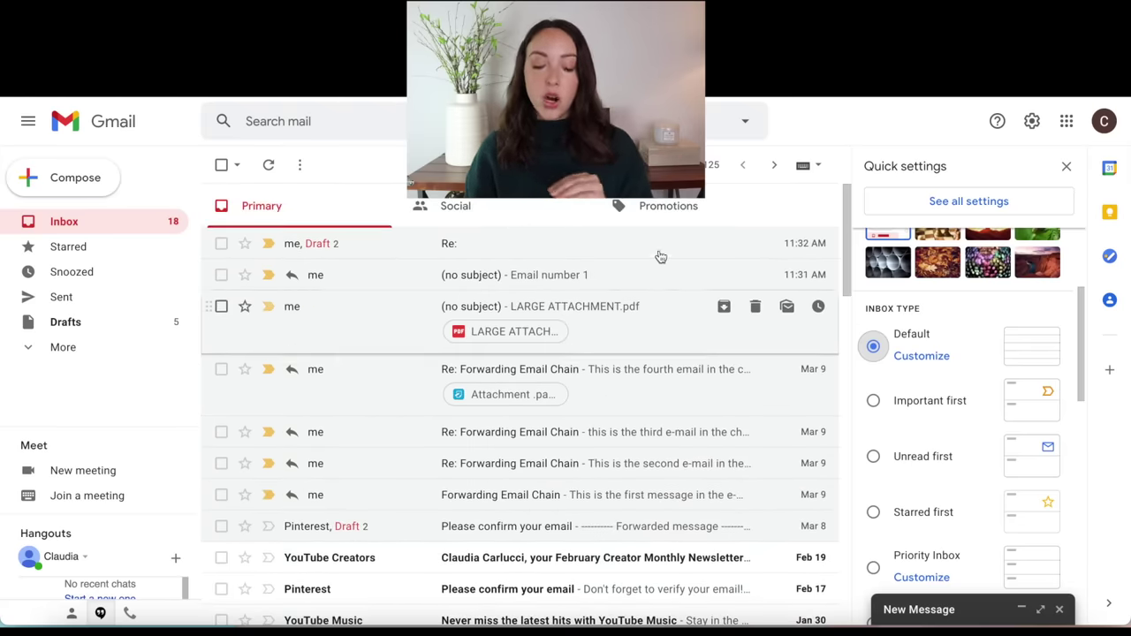
scroll(629, 399, "down", 1)
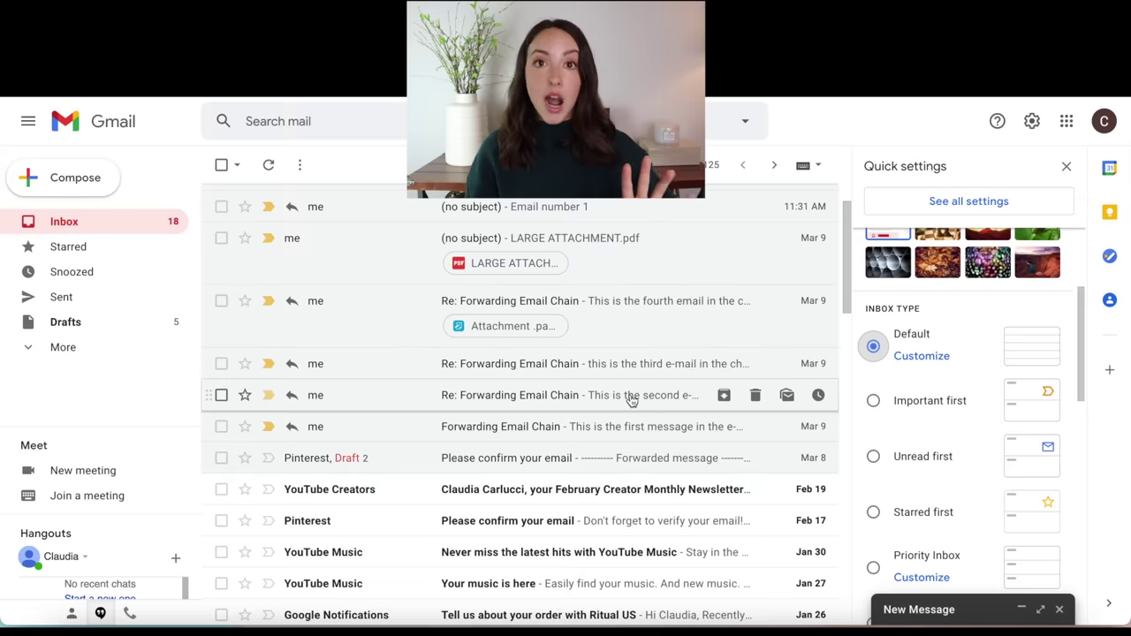
scroll(901, 409, "down", 1)
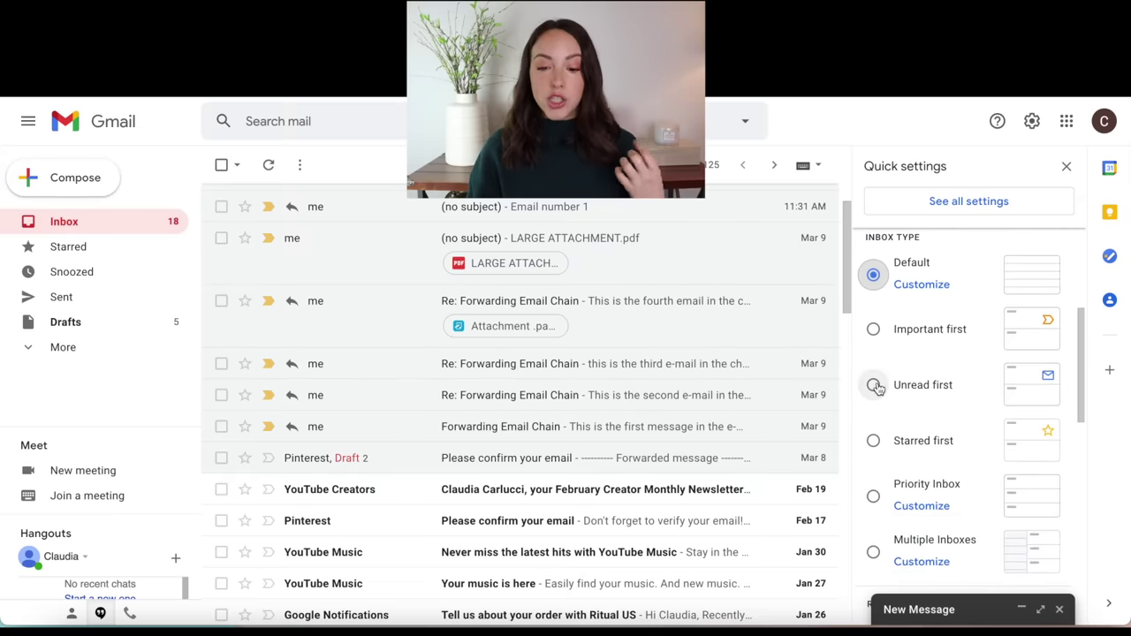
left_click(874, 385)
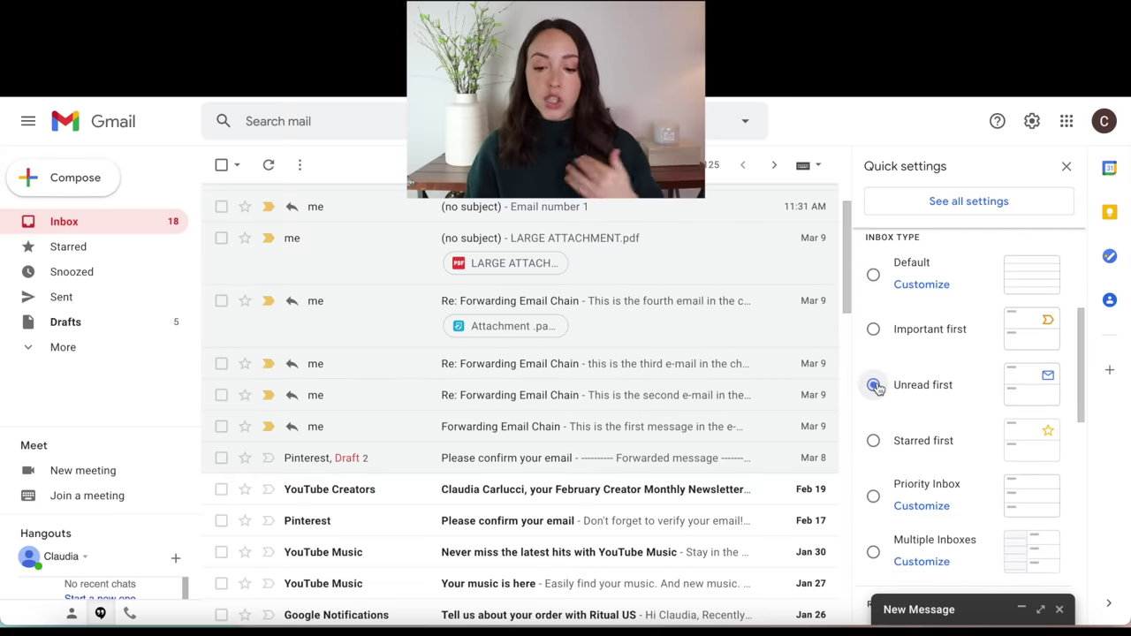
scroll(634, 424, "down", 5)
scroll(633, 428, "down", 3)
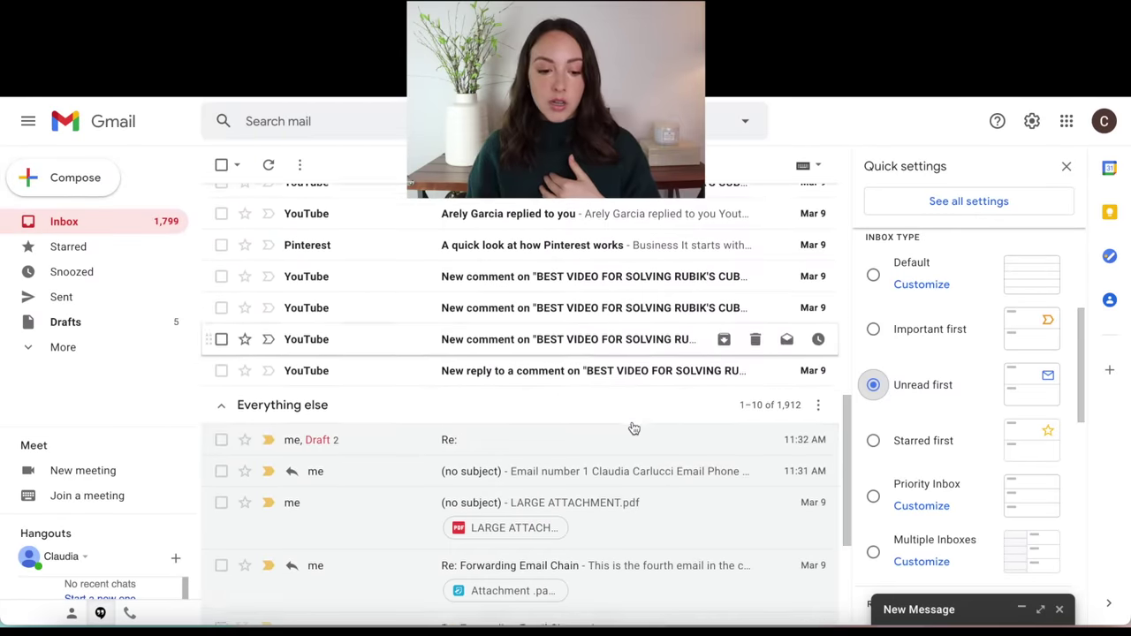
left_click(1066, 168)
scroll(820, 450, "up", 5)
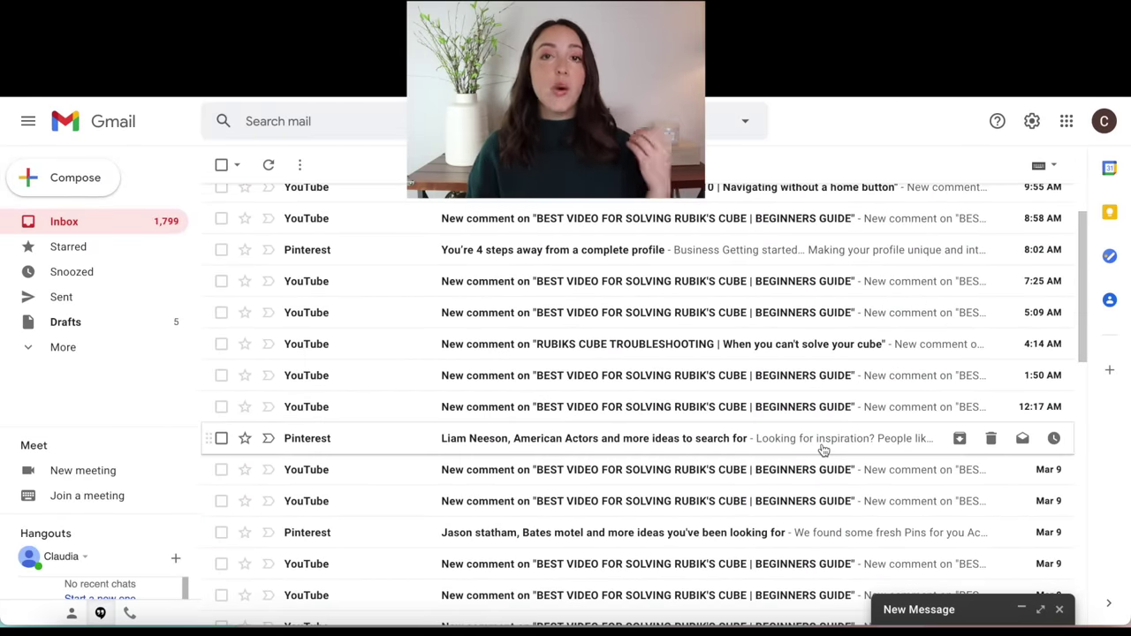
scroll(812, 430, "up", 1)
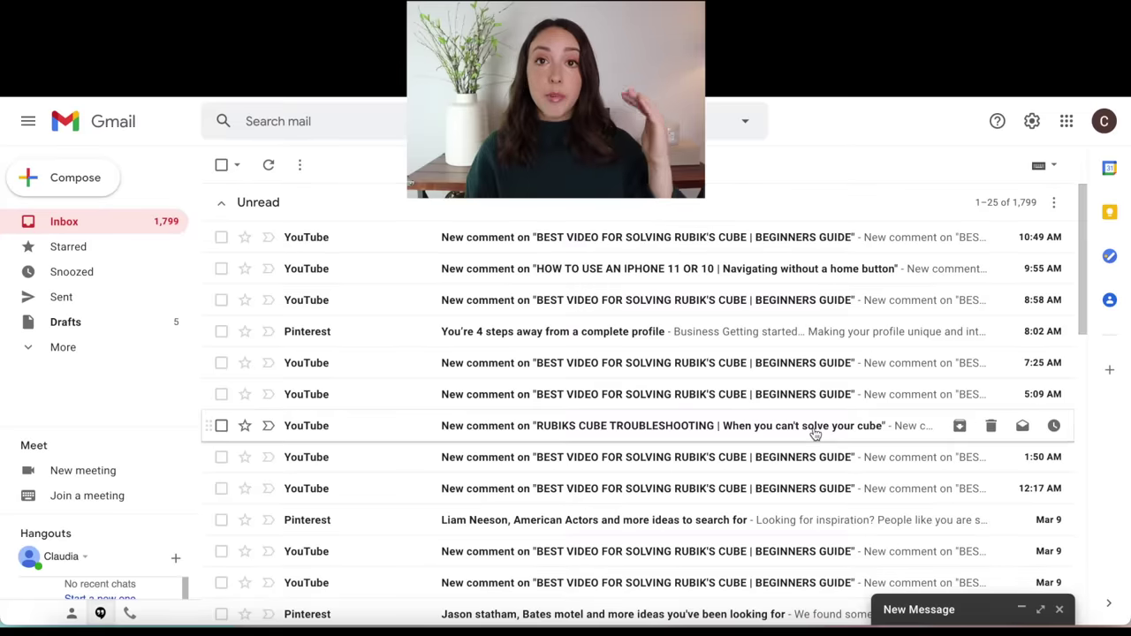
scroll(813, 429, "down", 9)
scroll(816, 417, "down", 3)
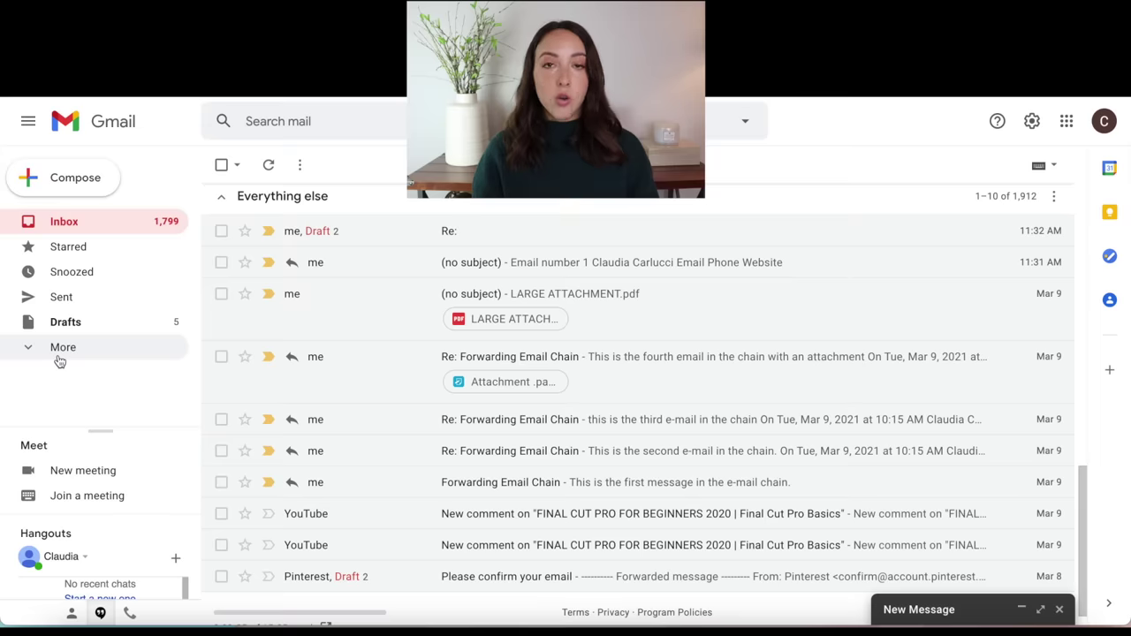
Expand the full list of mail folders and open the Trash folder.
left_click(60, 356)
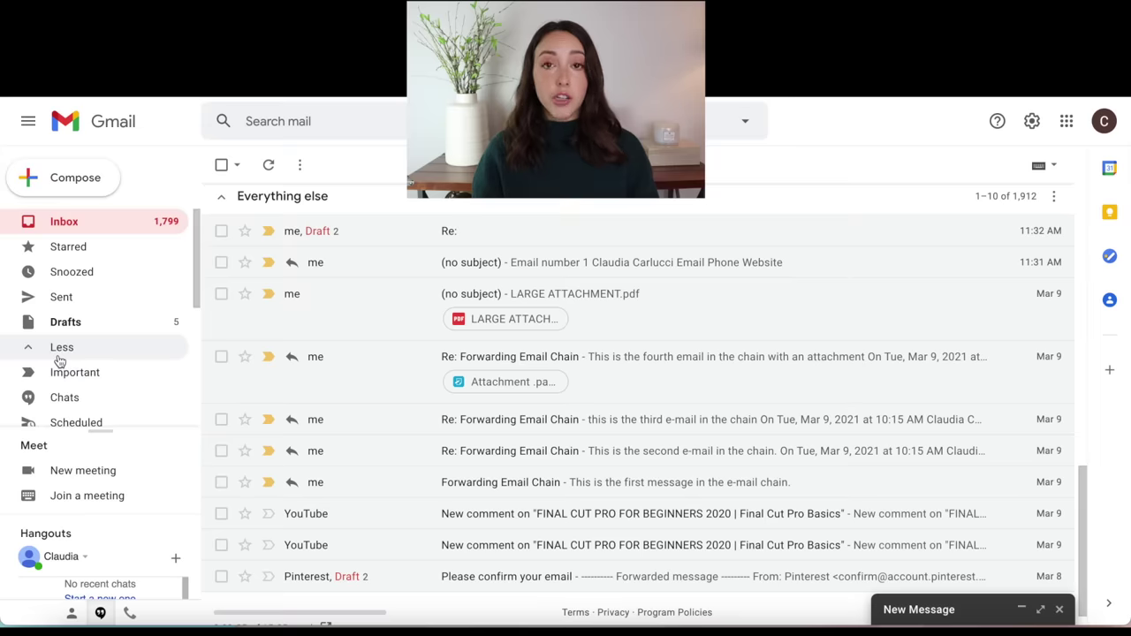
left_click(24, 348)
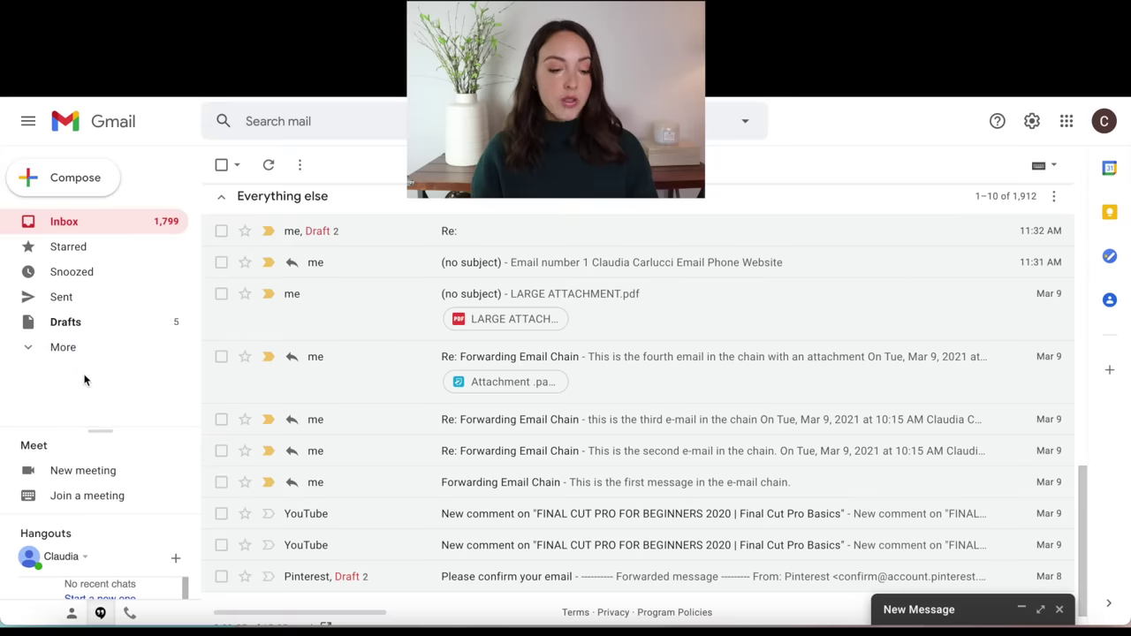
left_click(30, 348)
scroll(84, 380, "down", 3)
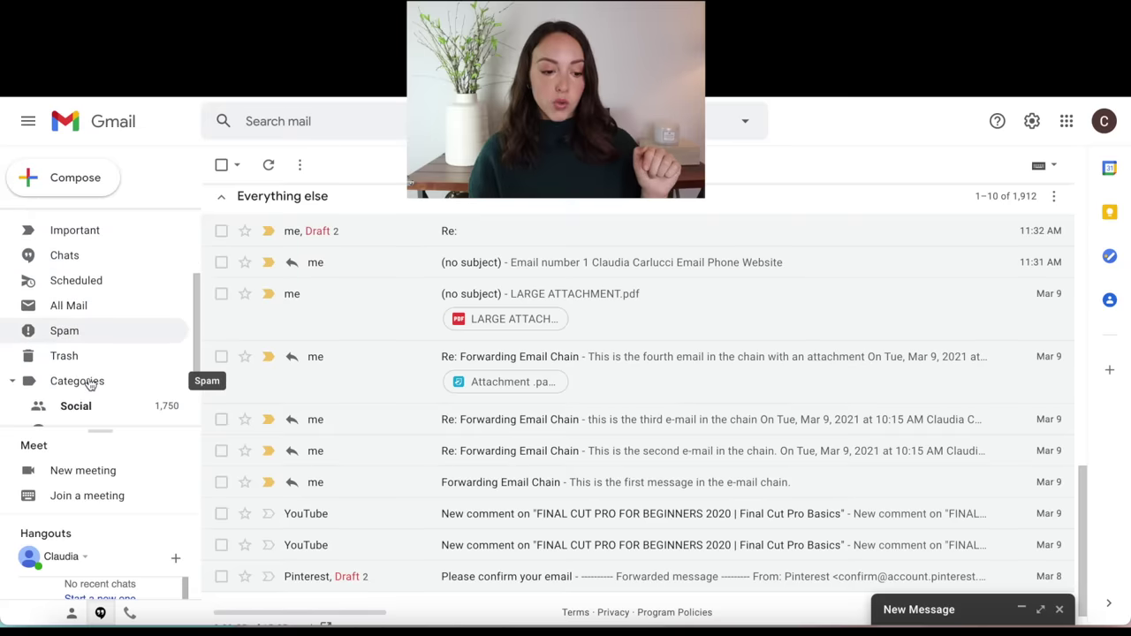
left_click(60, 330)
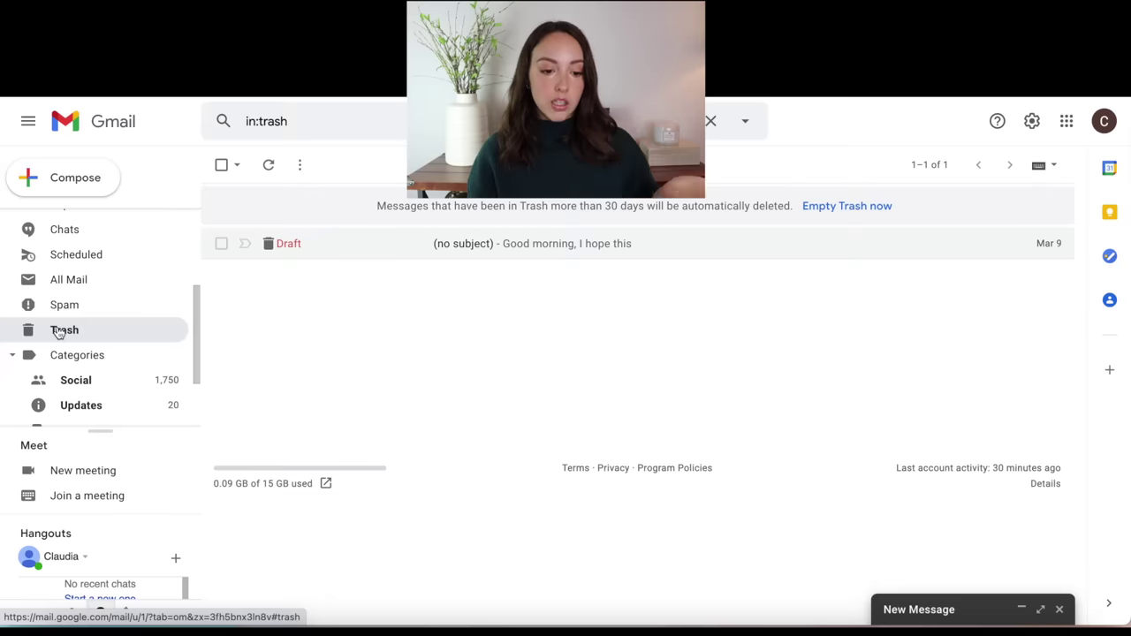